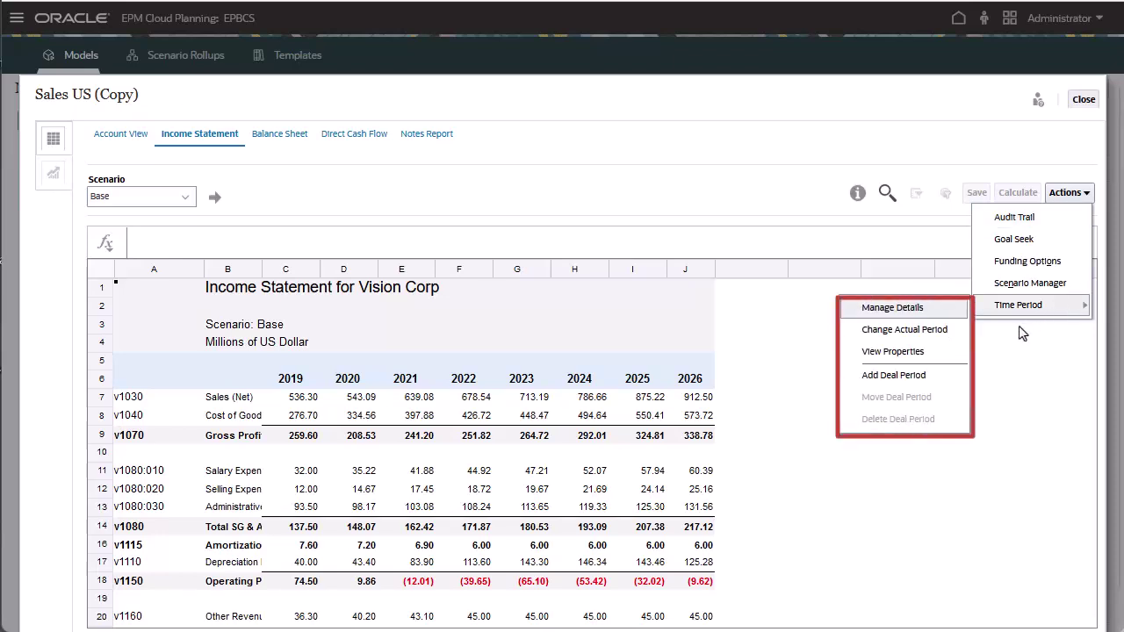
Look at the Add Deal Period settings without adding one, and review the model's time period properties
left_click(913, 375)
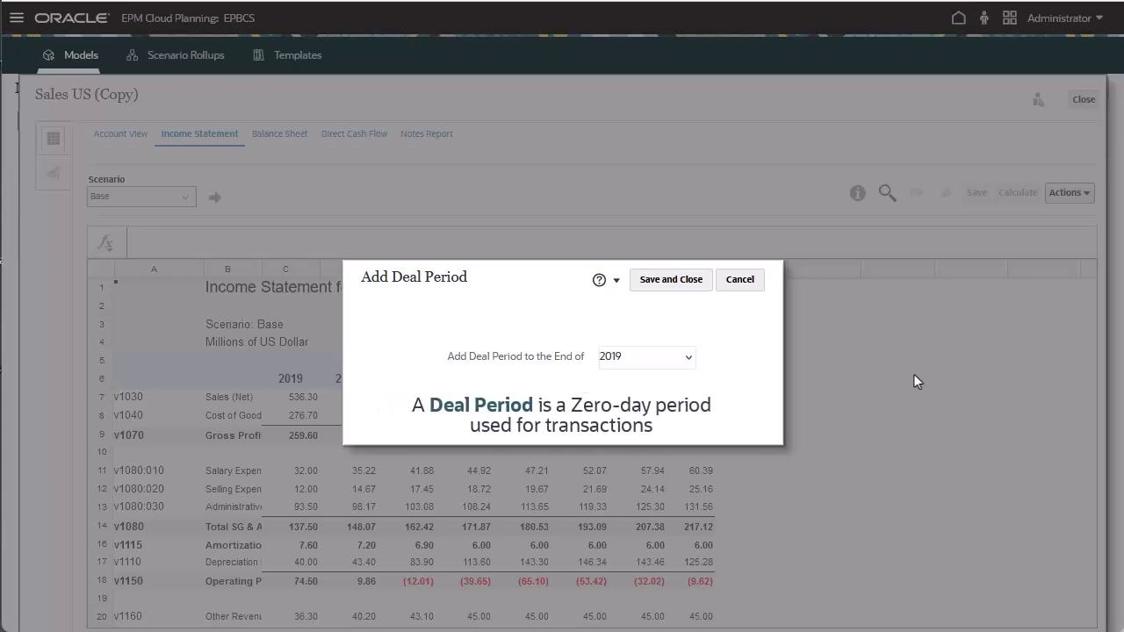
left_click(740, 279)
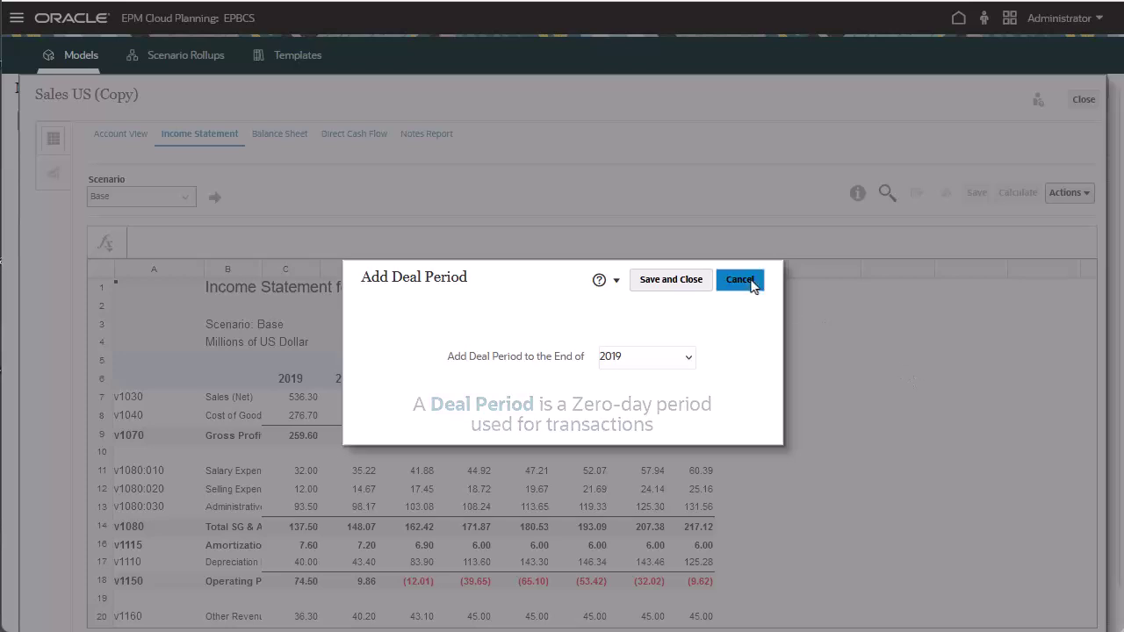
left_click(1085, 196)
mouse_move(1047, 302)
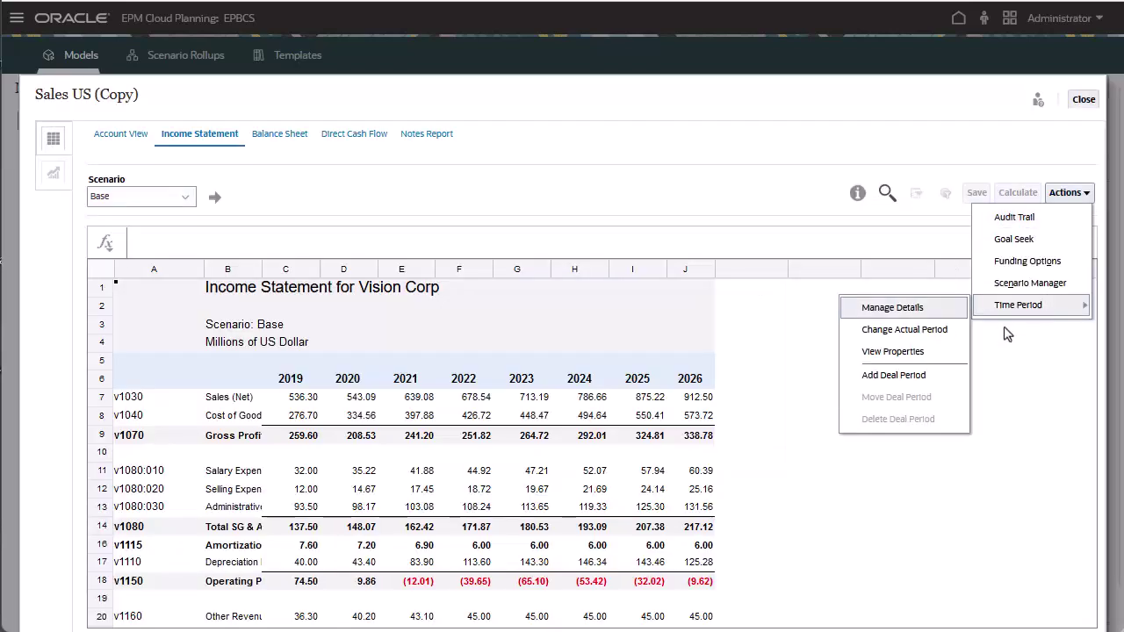
left_click(913, 356)
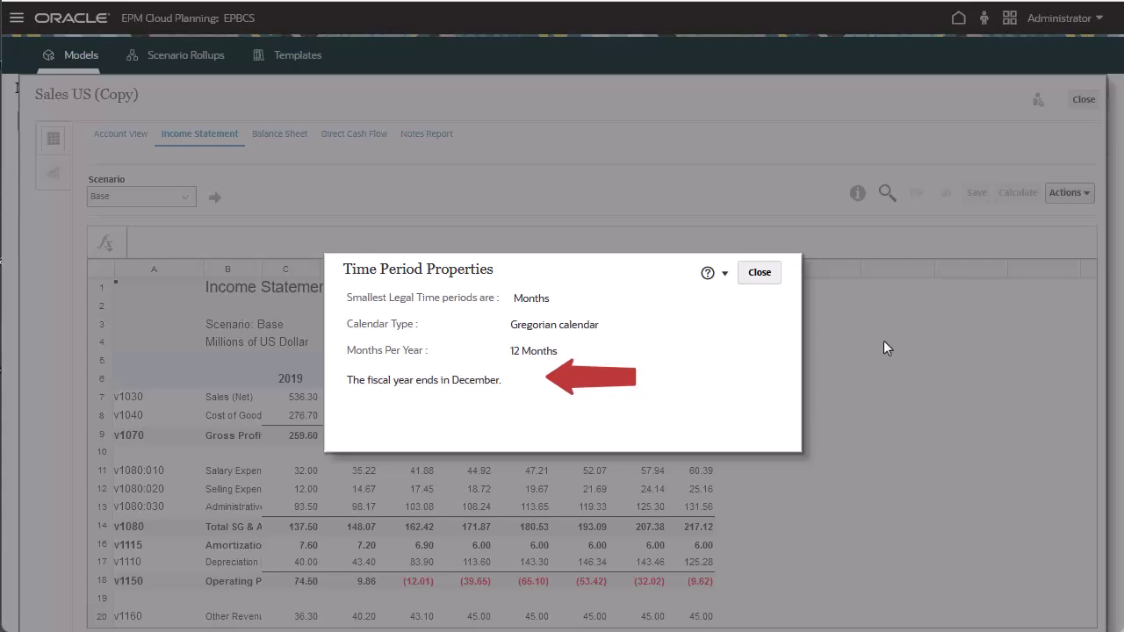
left_click(759, 272)
Review the Change Actual Period settings and leave them without applying anything
left_click(1085, 203)
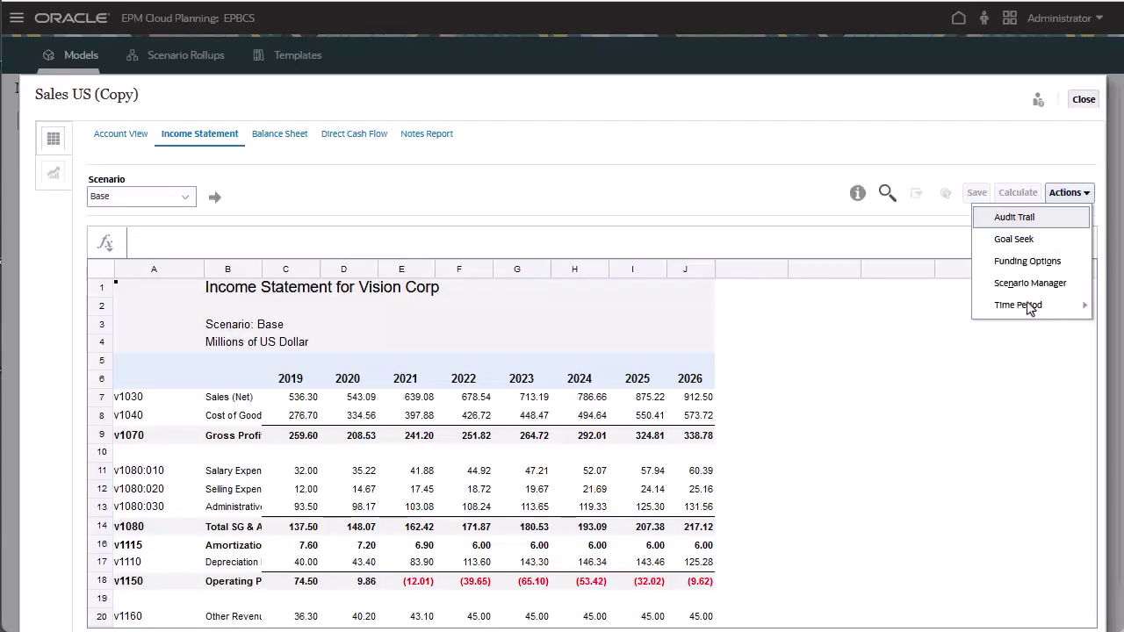
mouse_move(941, 304)
left_click(935, 327)
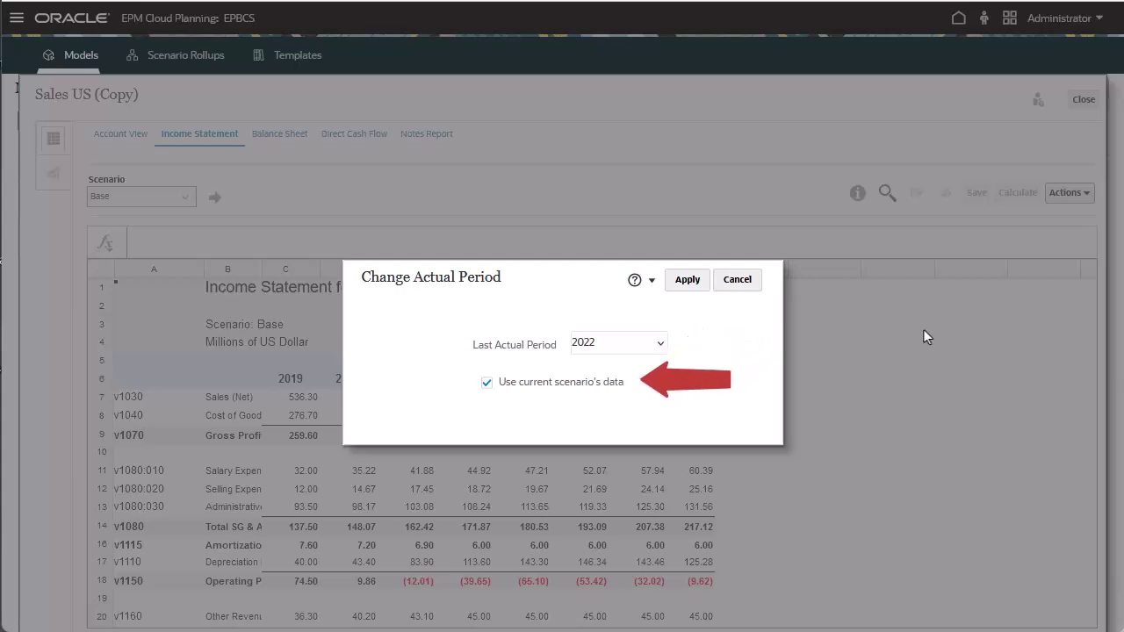
left_click(737, 281)
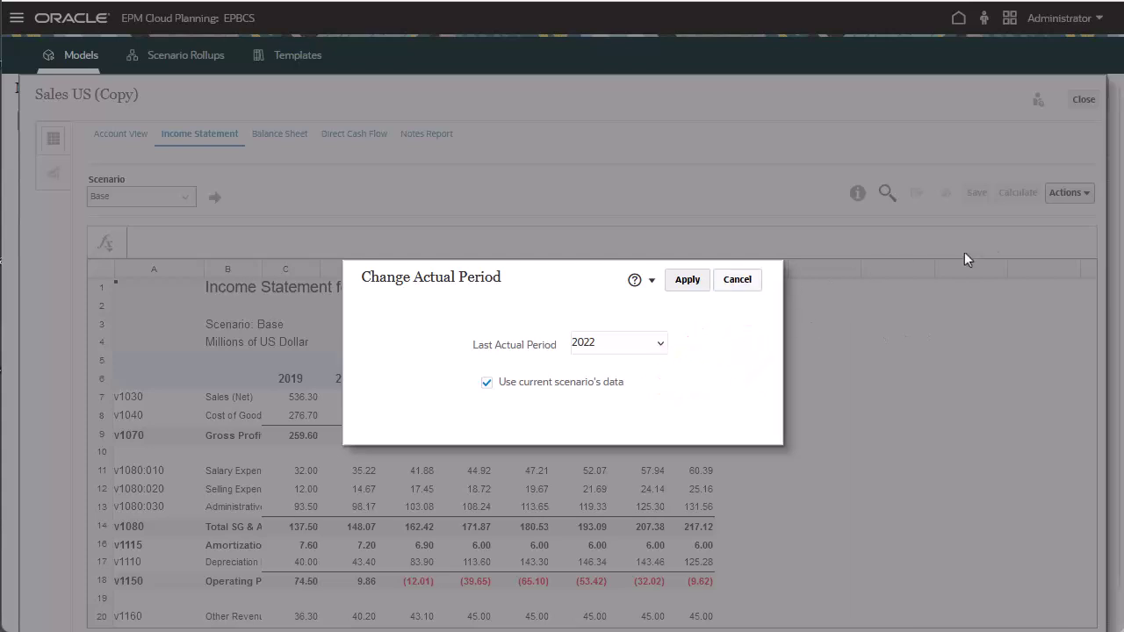
Set the End Year to 2029 in the time period details and accept the parameters
left_click(1078, 194)
mouse_move(1029, 308)
left_click(905, 298)
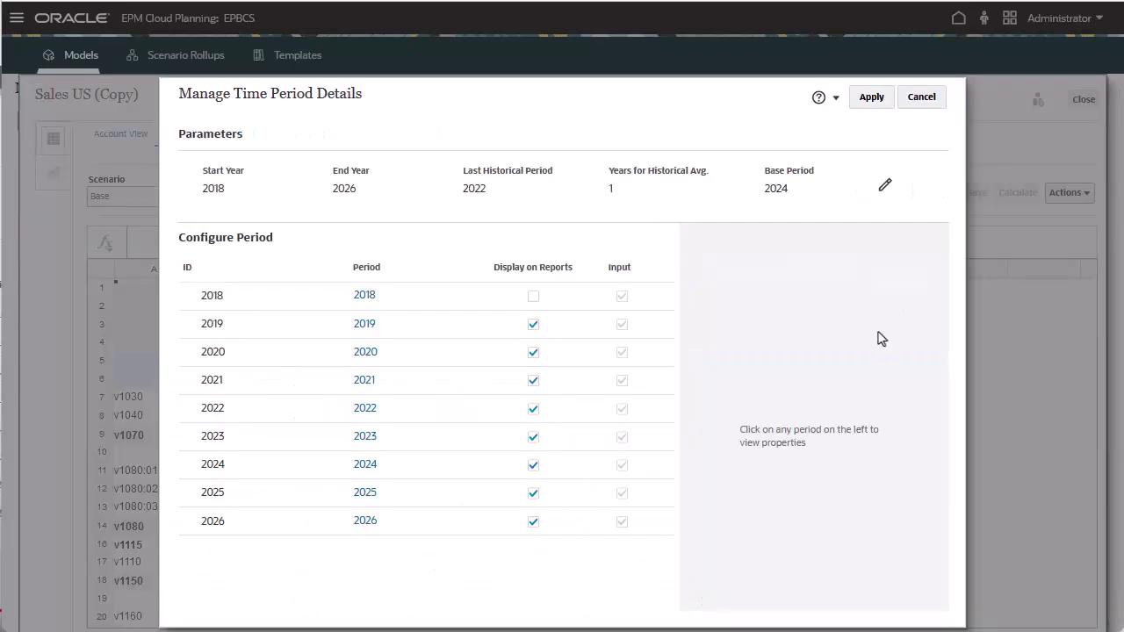
left_click(885, 185)
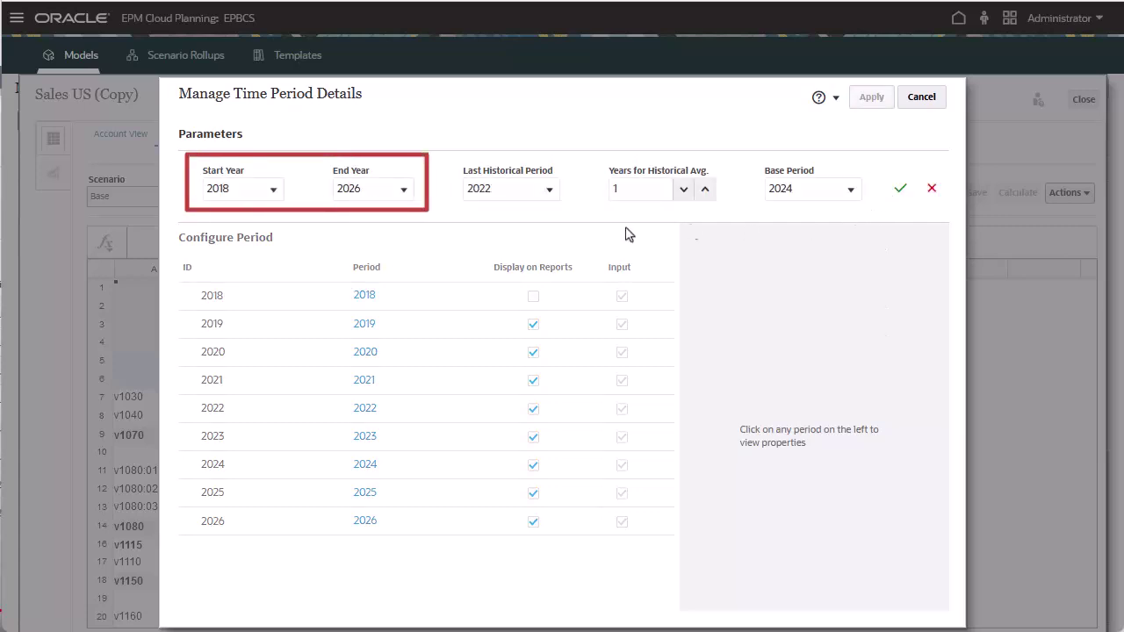
left_click(403, 192)
left_click(406, 374)
left_click(407, 374)
left_click(372, 378)
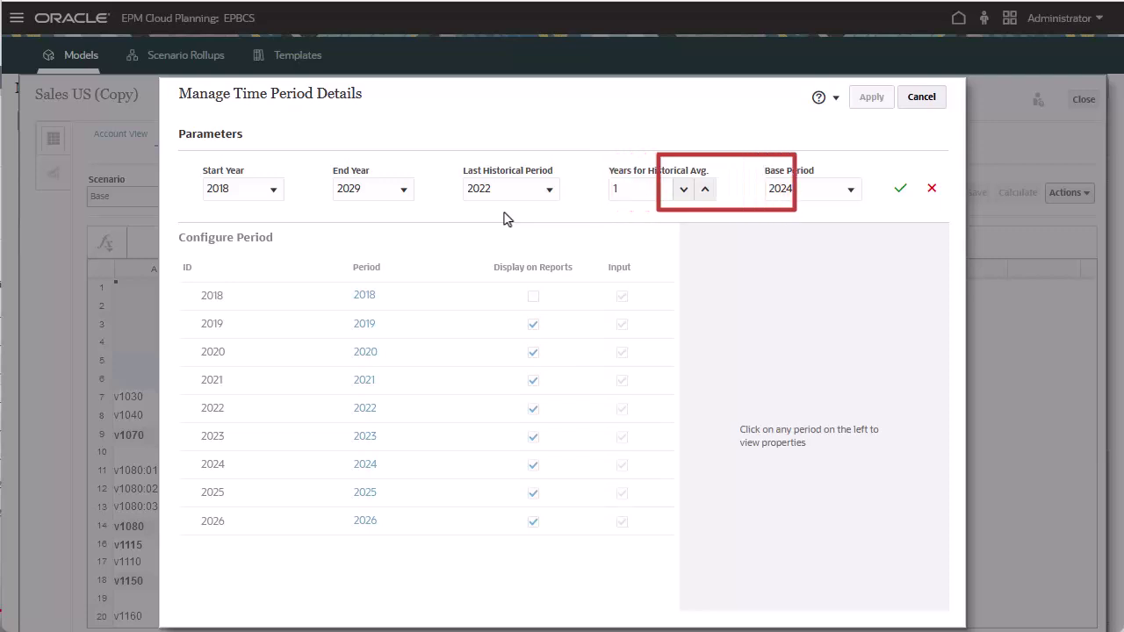
left_click(900, 192)
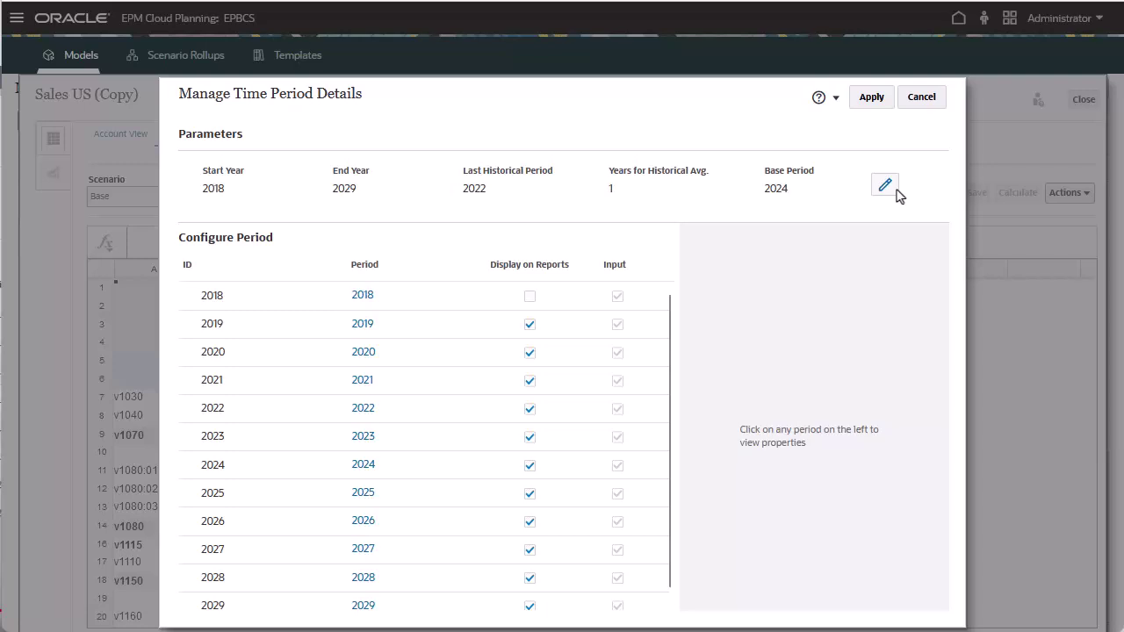
Break the 2024 period into halves, quarters and months, and expand it down to 1Q24 to check the structure
left_click(365, 465)
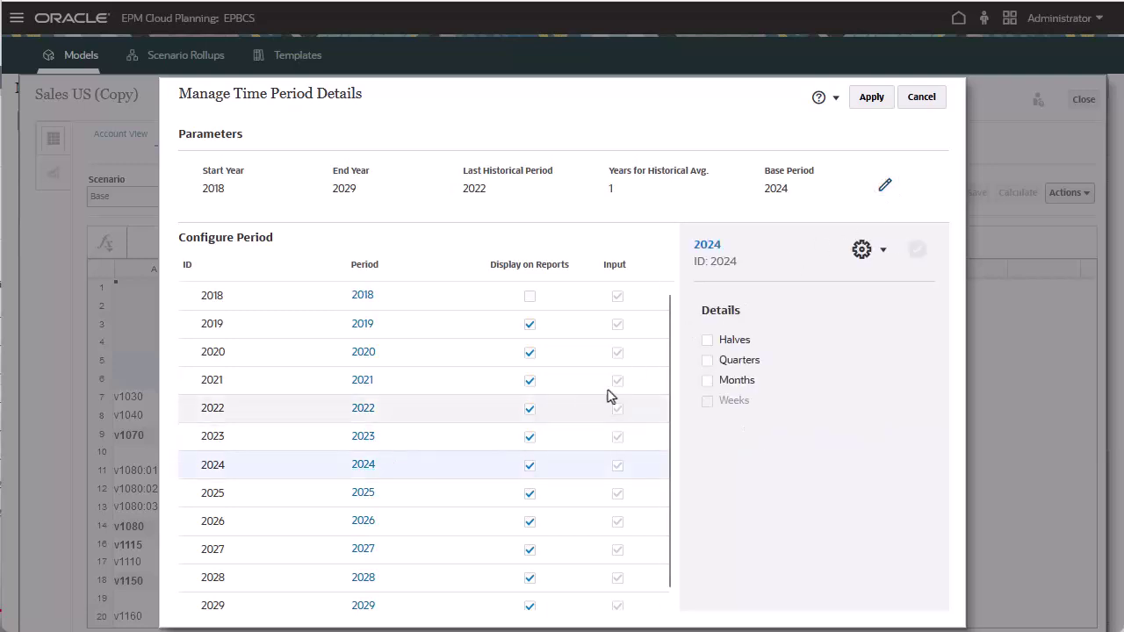
left_click(708, 341)
left_click(708, 362)
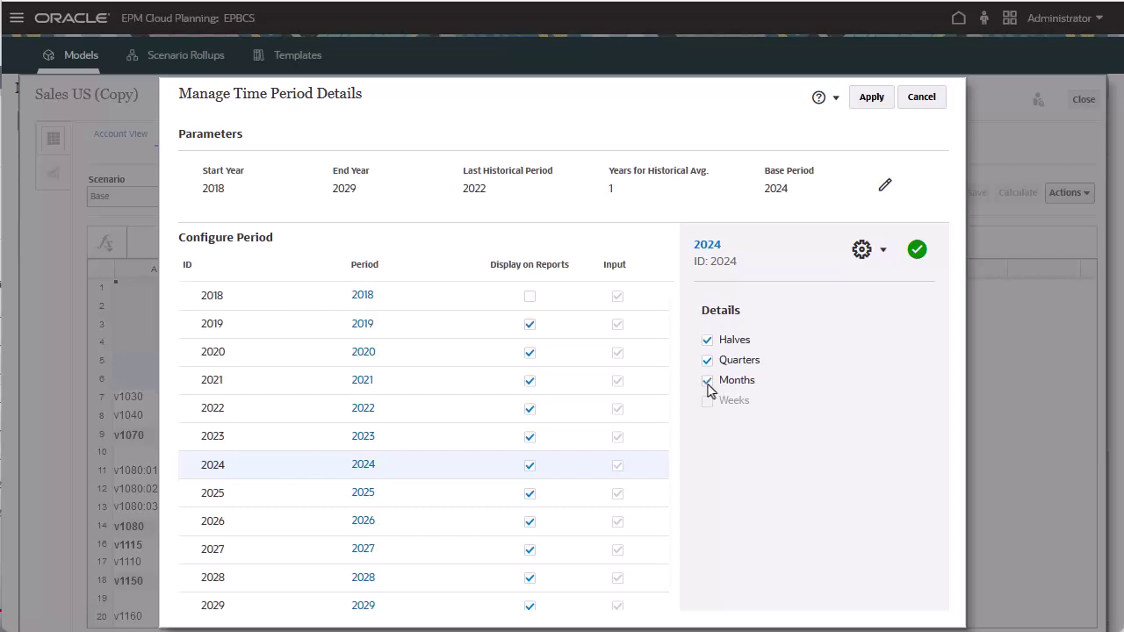
left_click(916, 250)
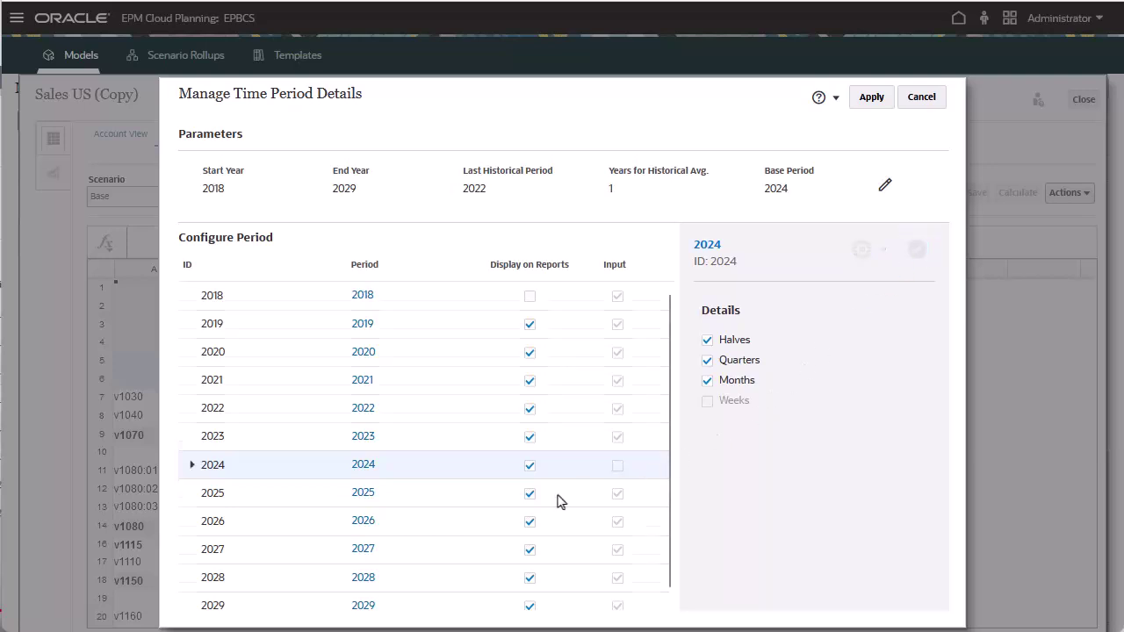
left_click(193, 455)
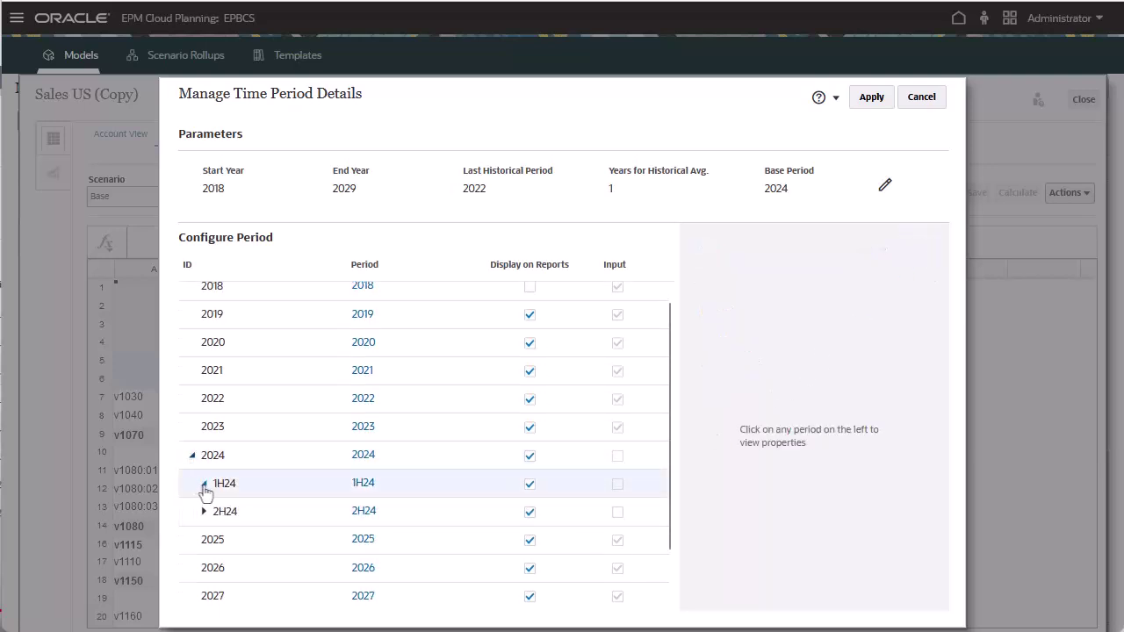
left_click(203, 485)
left_click(215, 513)
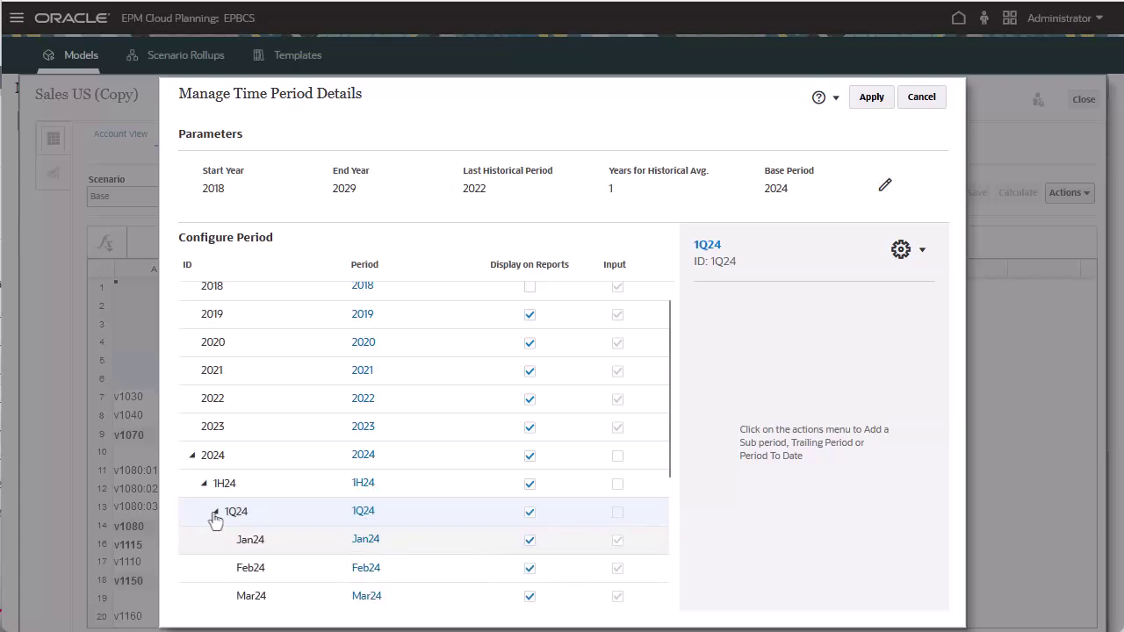
left_click(215, 513)
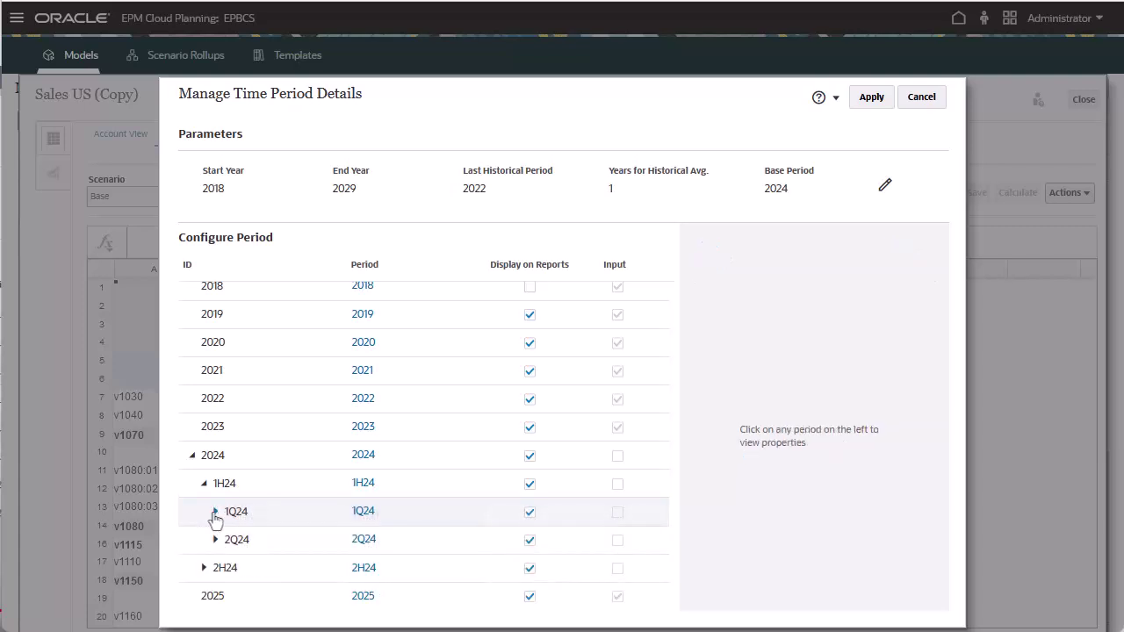
Apply the time period changes with the option to calculate inputs for current scenarios only
left_click(870, 98)
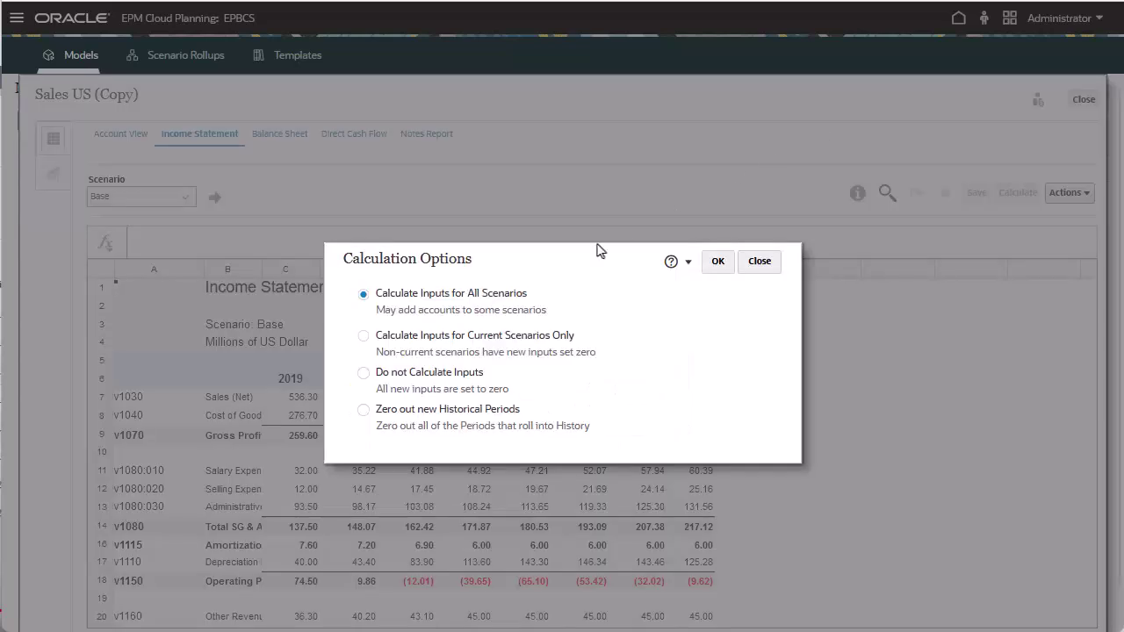
left_click(363, 337)
left_click(717, 261)
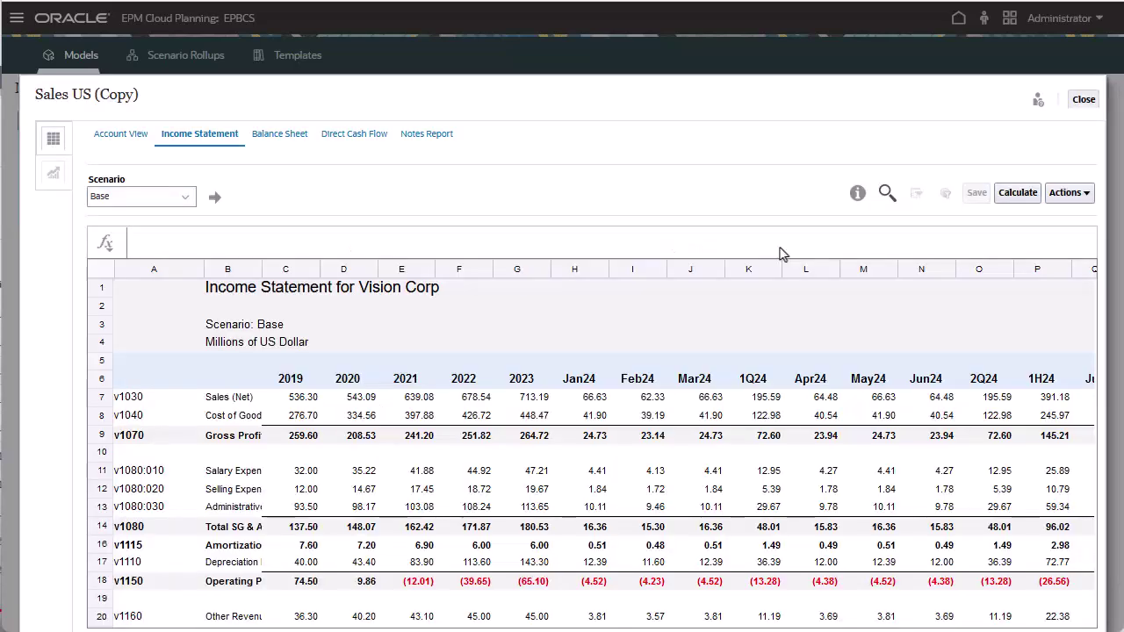
mouse_move(492, 624)
left_mouse_down()
mouse_move(879, 624)
mouse_move(477, 623)
left_mouse_up()
Split the 2023 period into halves in the time period details
left_click(1087, 198)
mouse_move(1023, 304)
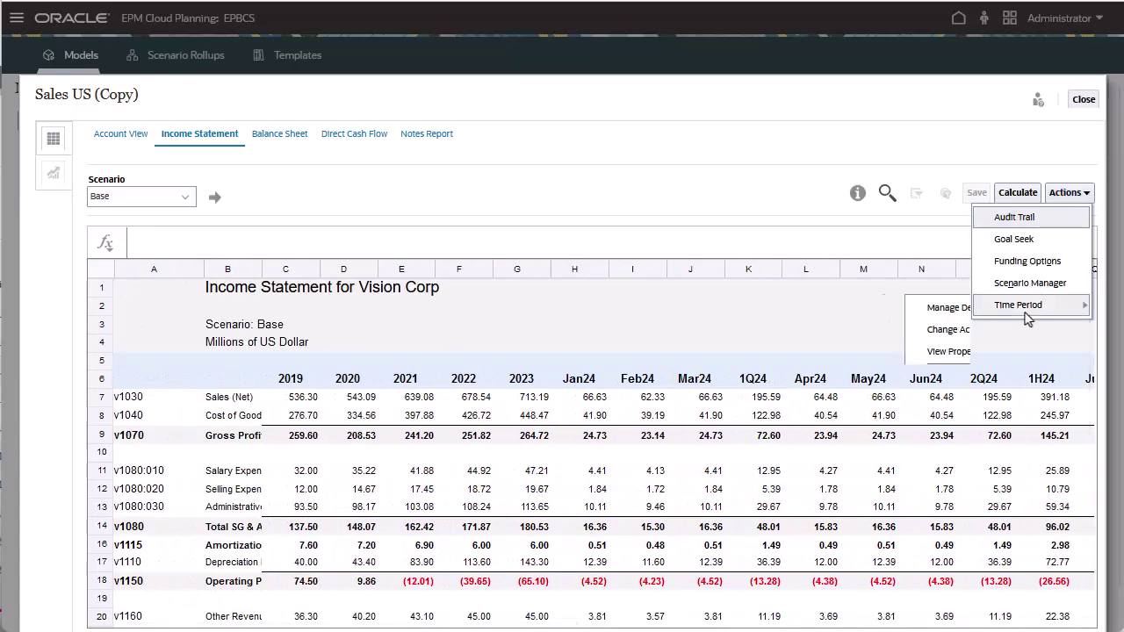
left_click(901, 315)
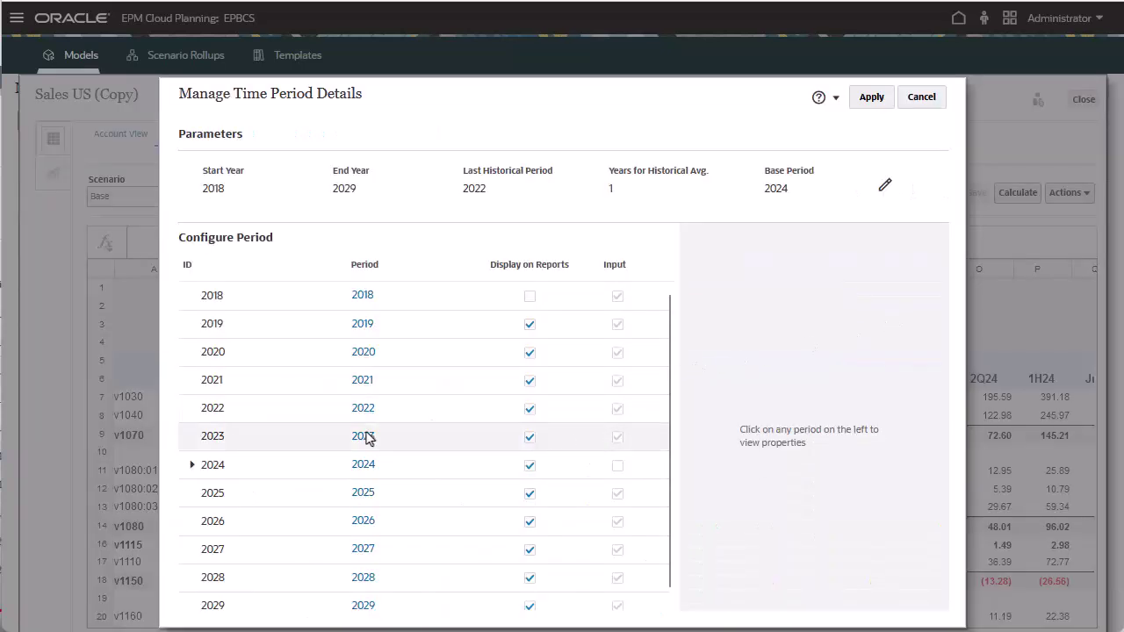
left_click(363, 438)
left_click(708, 341)
left_click(917, 250)
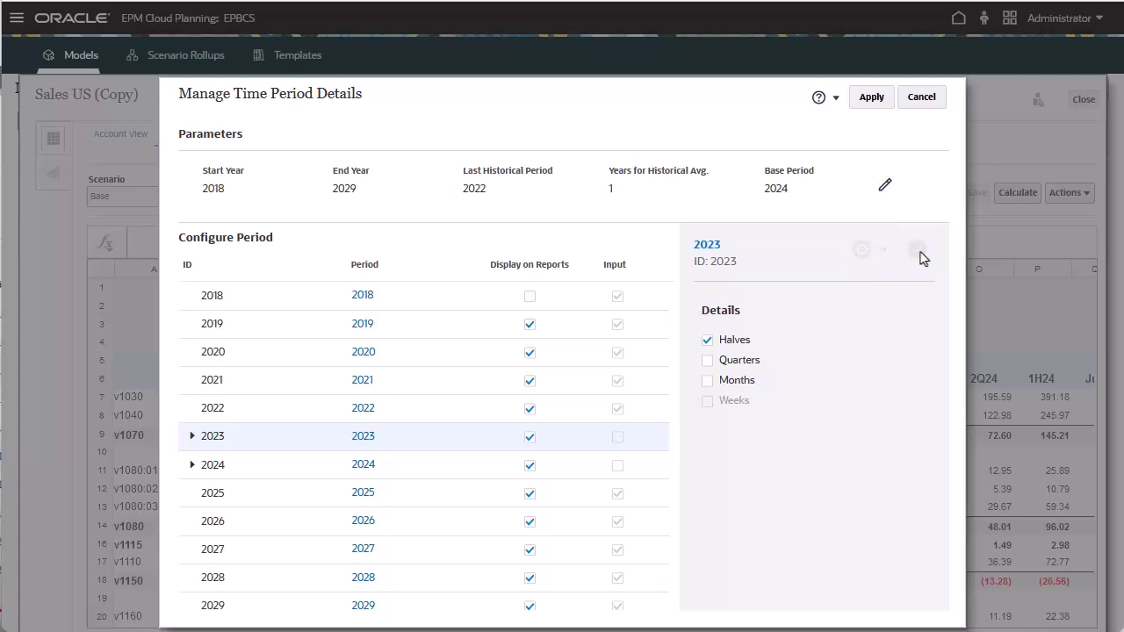
Add a sub period of 105 days to the 1H23 half under 2023
left_click(192, 436)
left_click(363, 465)
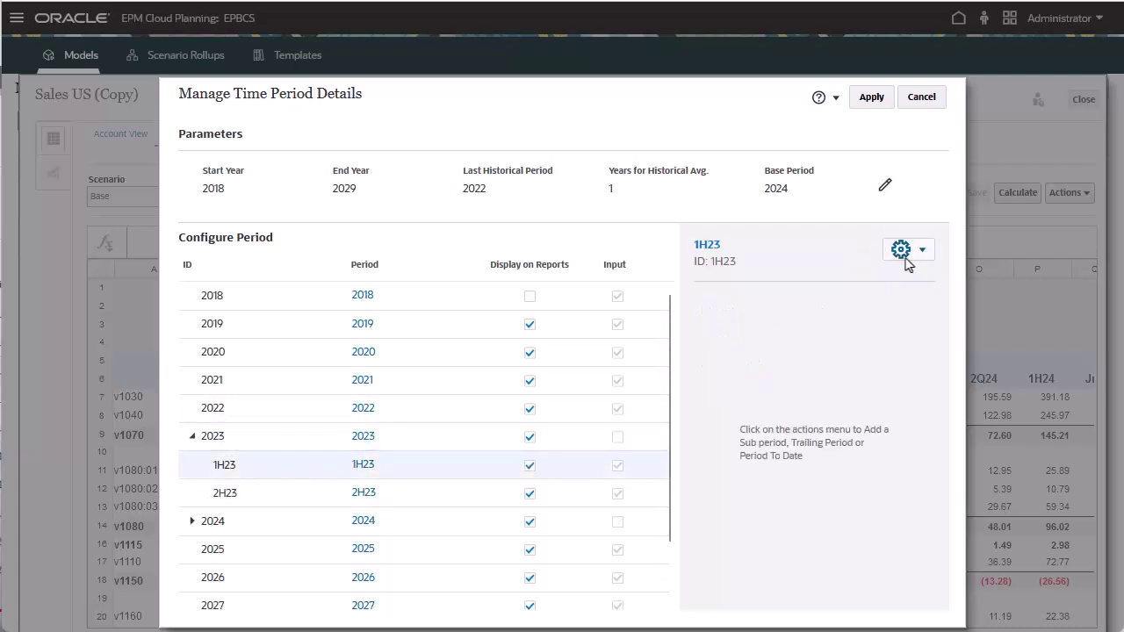
left_click(906, 262)
left_click(869, 274)
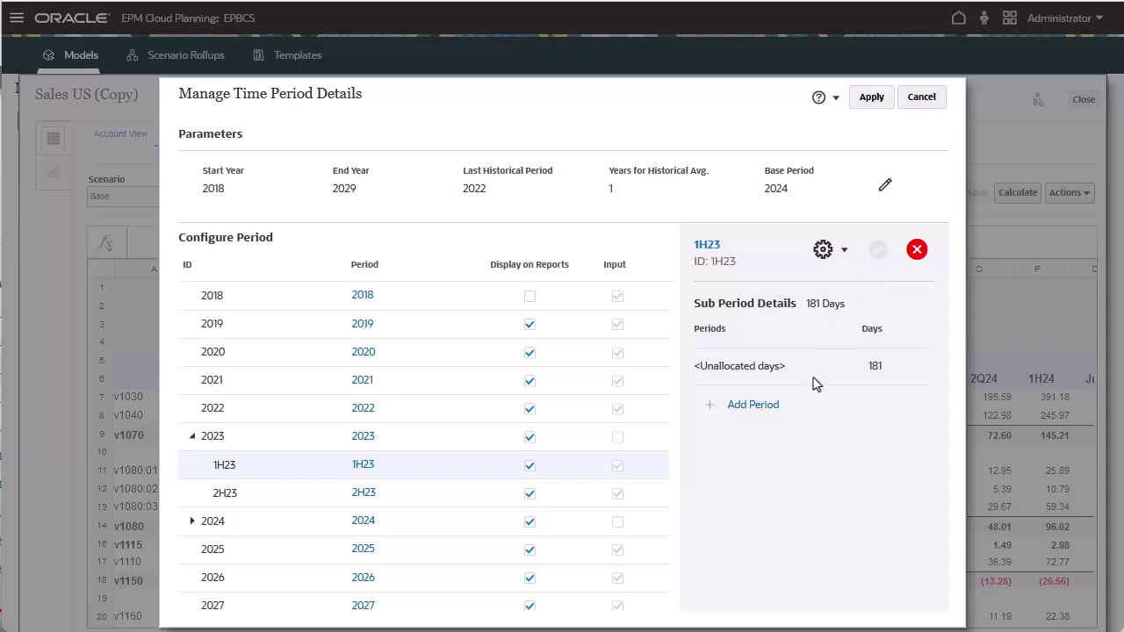
left_click(752, 406)
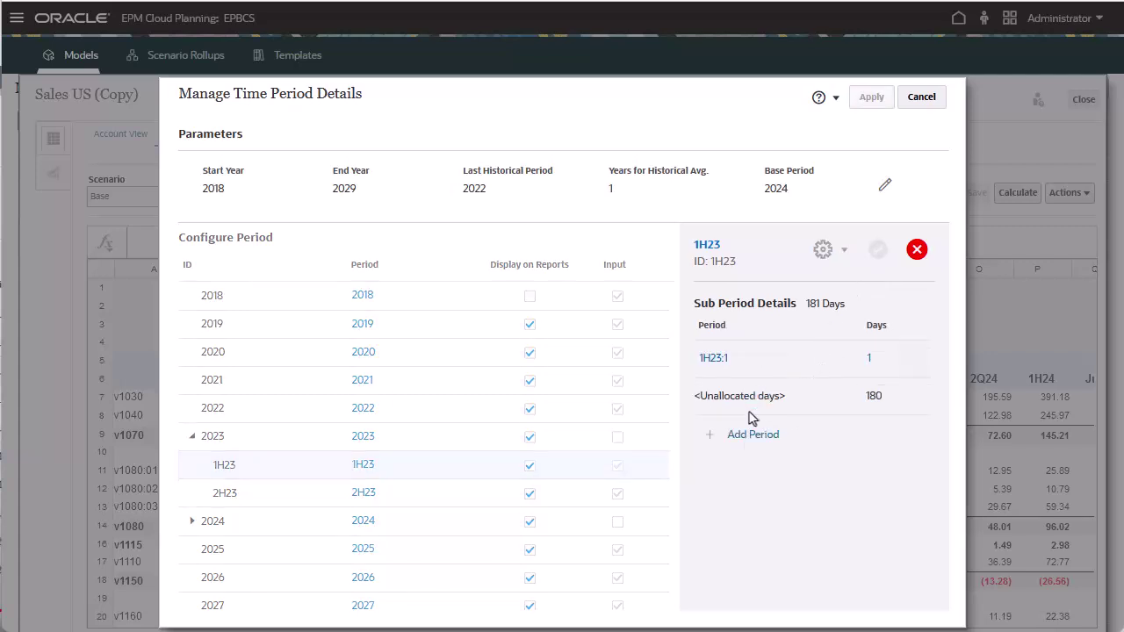
left_click(880, 361)
type("05")
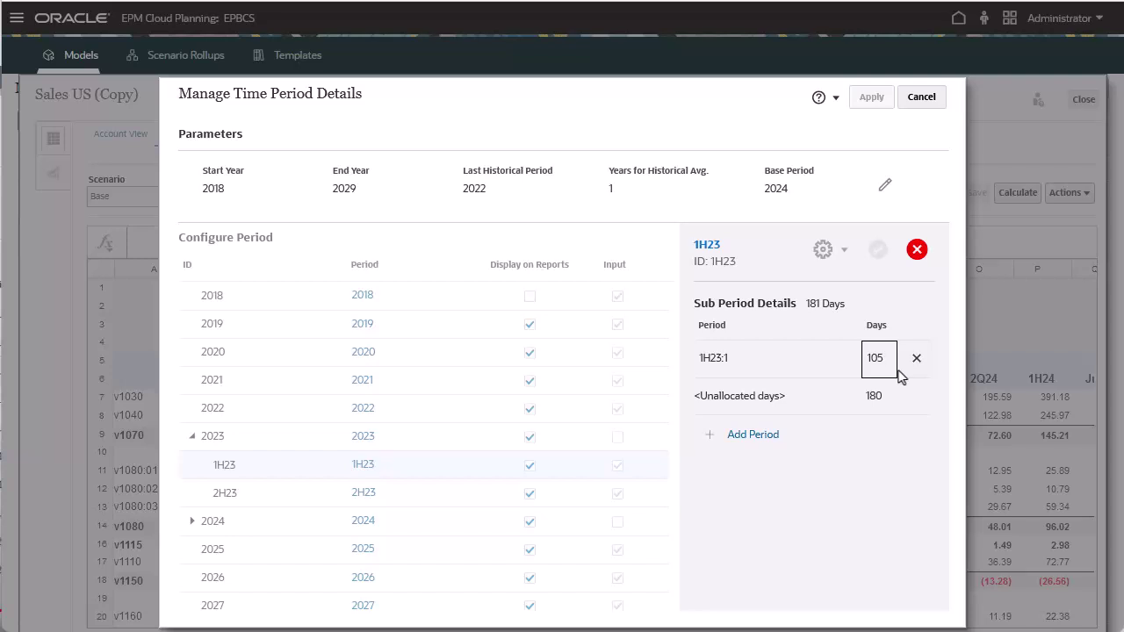
left_click(930, 442)
Add a second sub period of 76 days to 1H23 and apply the time period changes to the model
left_click(772, 437)
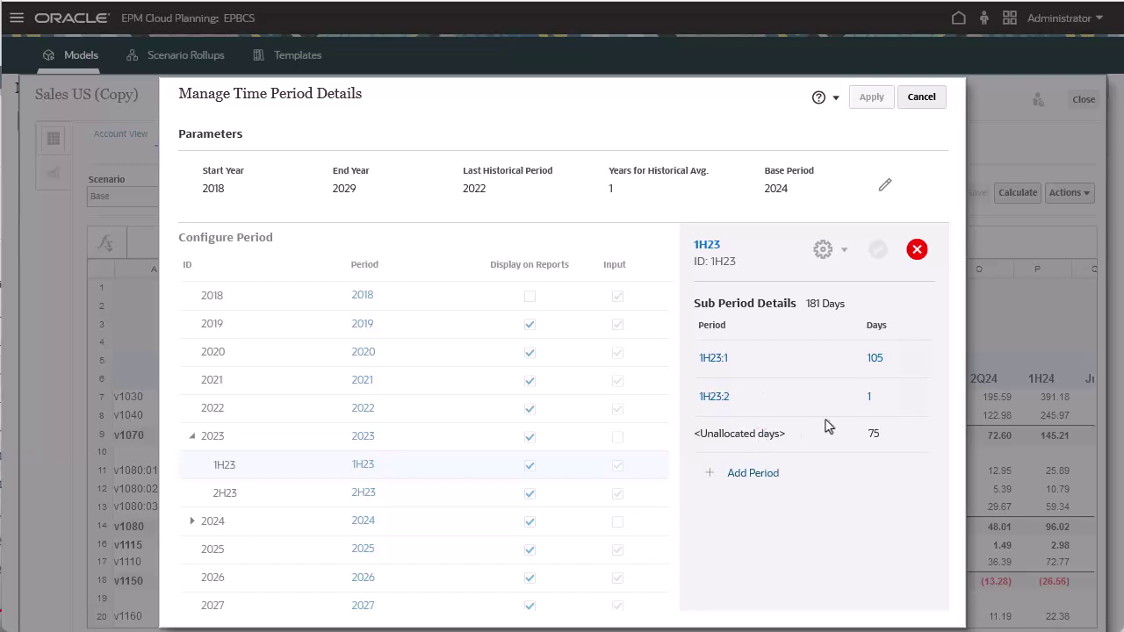
left_click(870, 397)
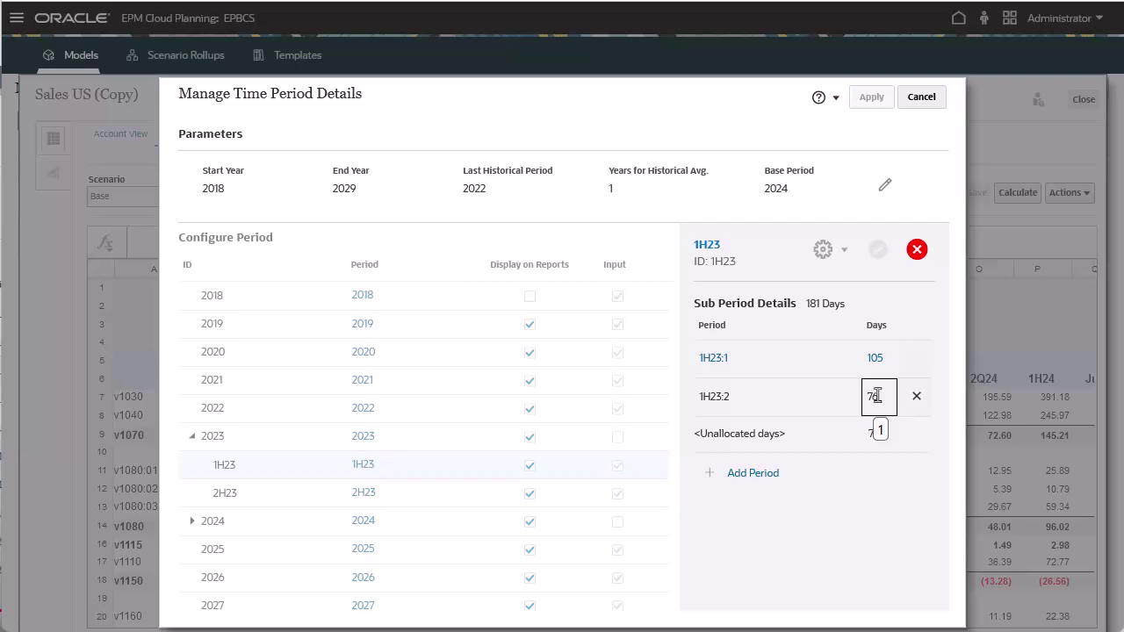
left_click(823, 466)
left_click(879, 252)
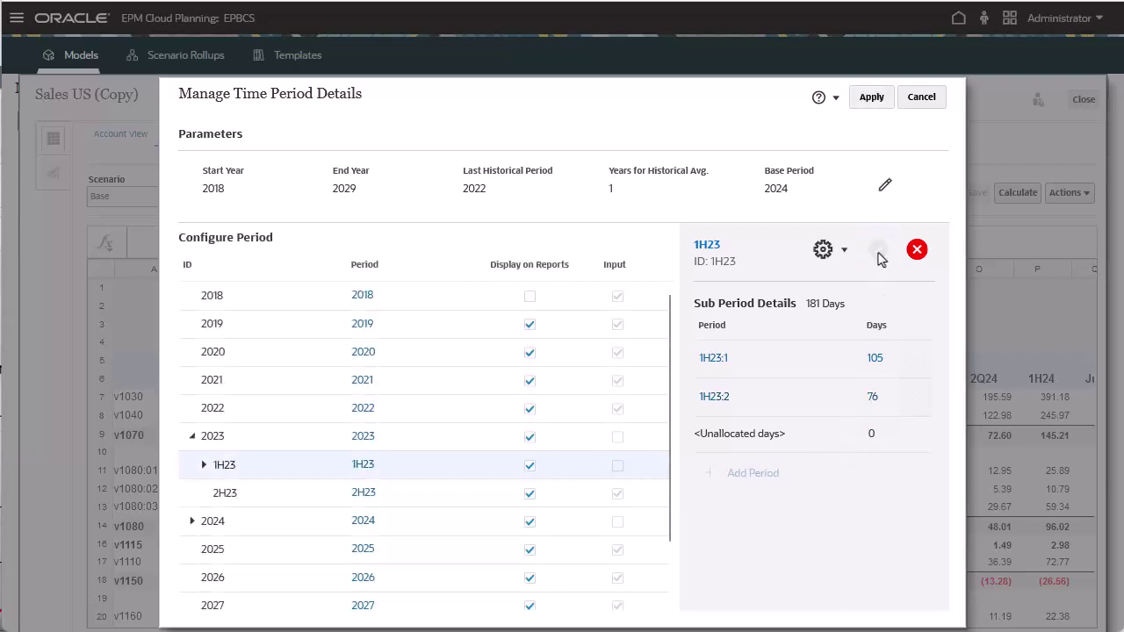
left_click(871, 97)
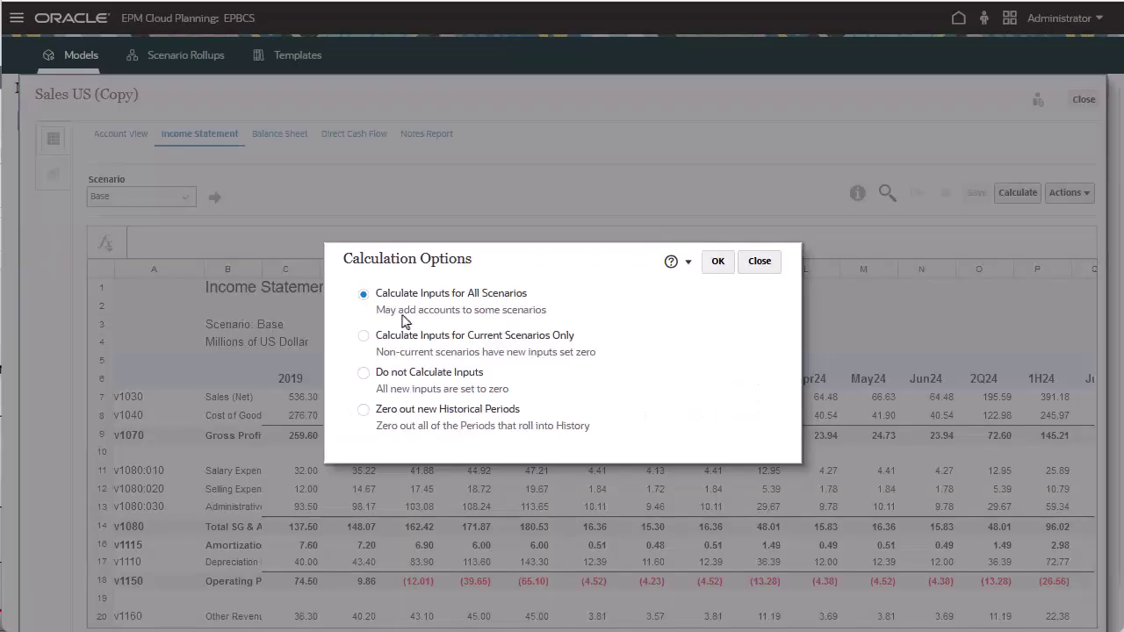
left_click(718, 261)
Add a deal period to the end of 1H23:1 and save it
left_click(1084, 194)
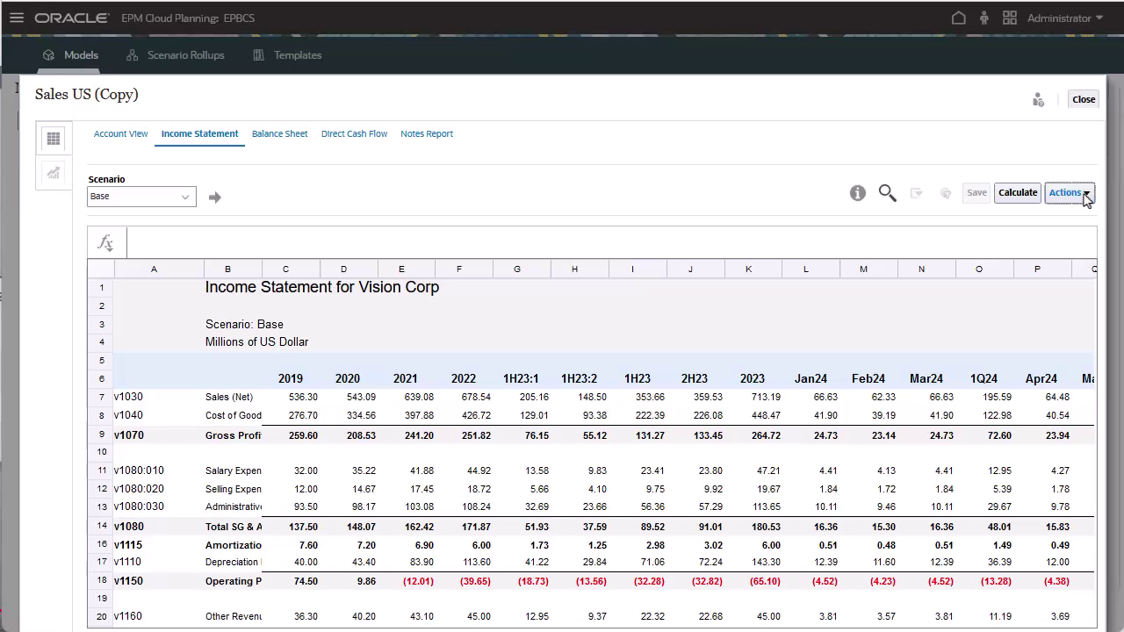
mouse_move(1044, 305)
left_click(893, 373)
left_click(690, 360)
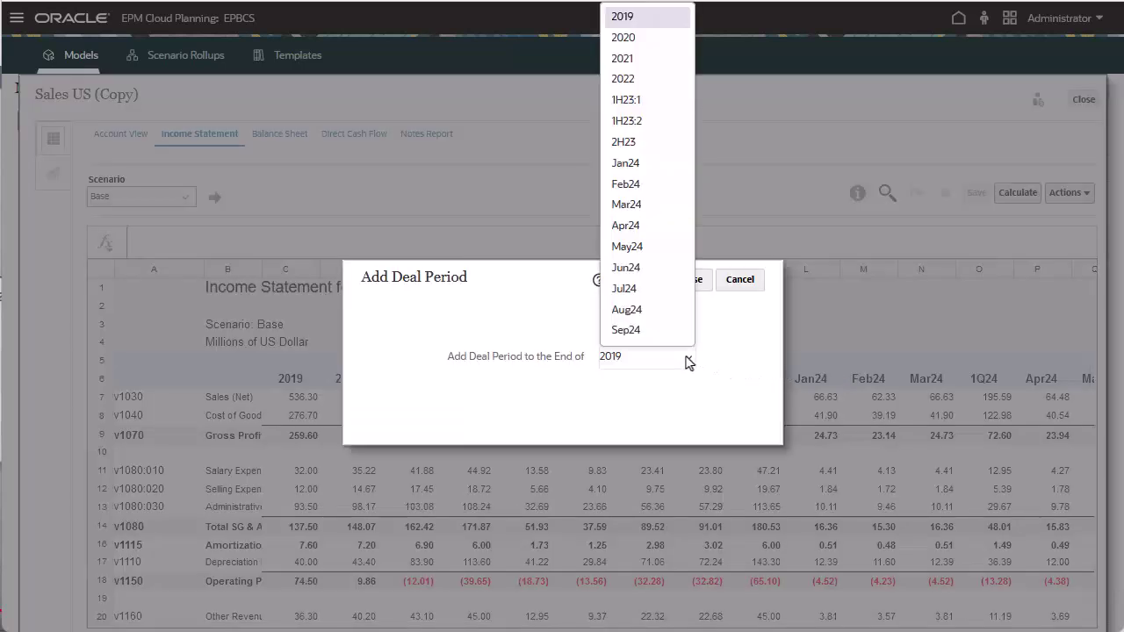
left_click(631, 100)
left_click(674, 279)
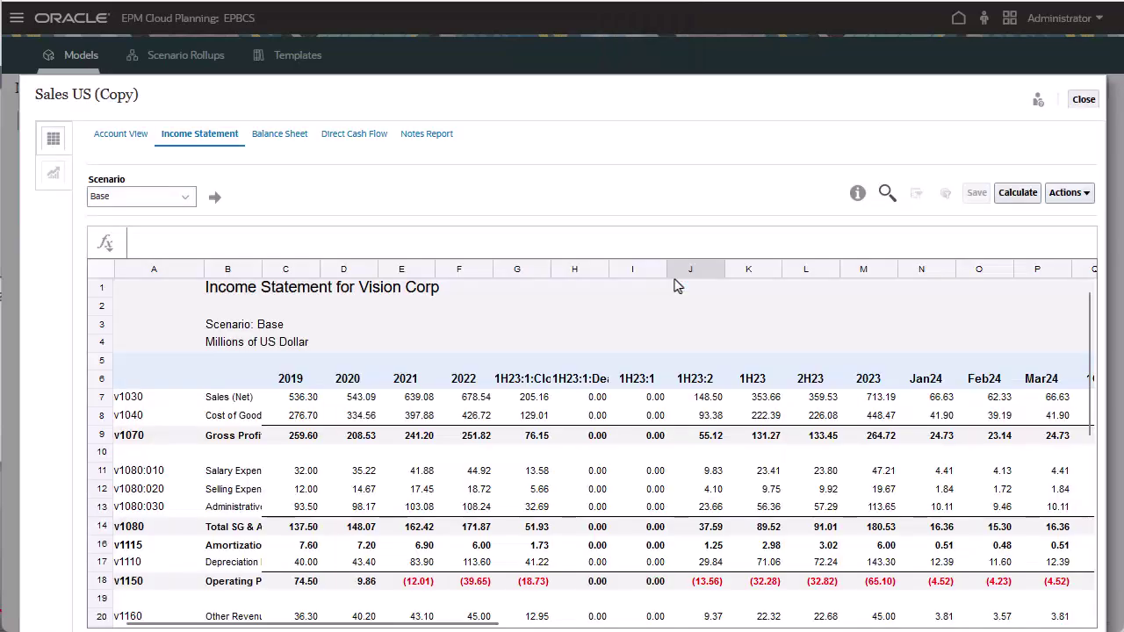
Examine the periods nested under 1H23:1 within 2023 in the time period details
left_click(1087, 197)
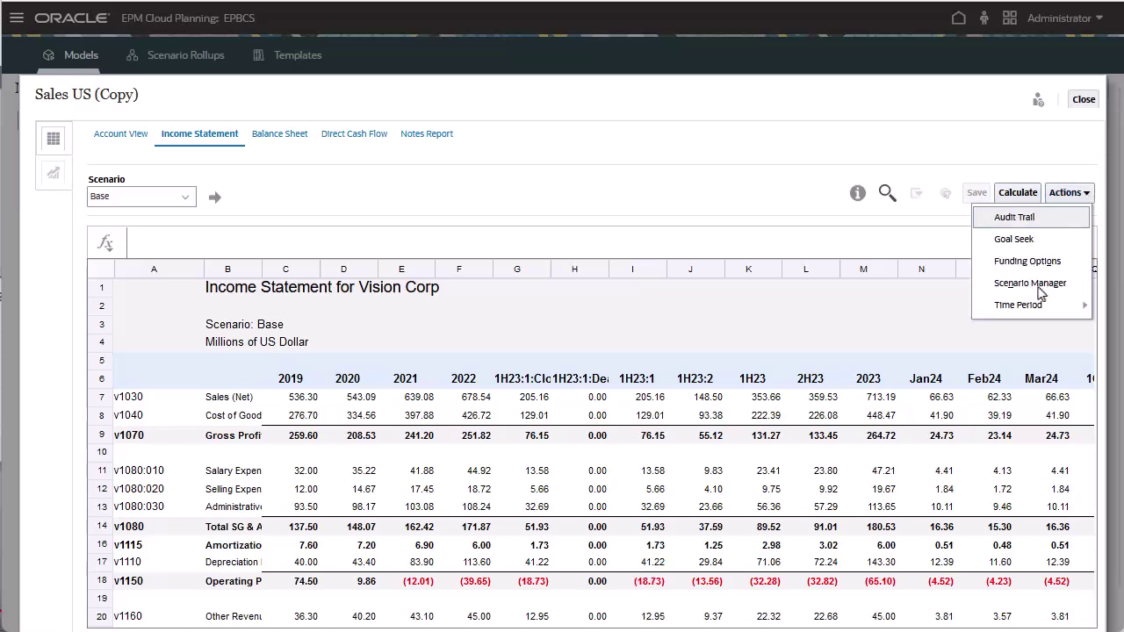
mouse_move(1032, 312)
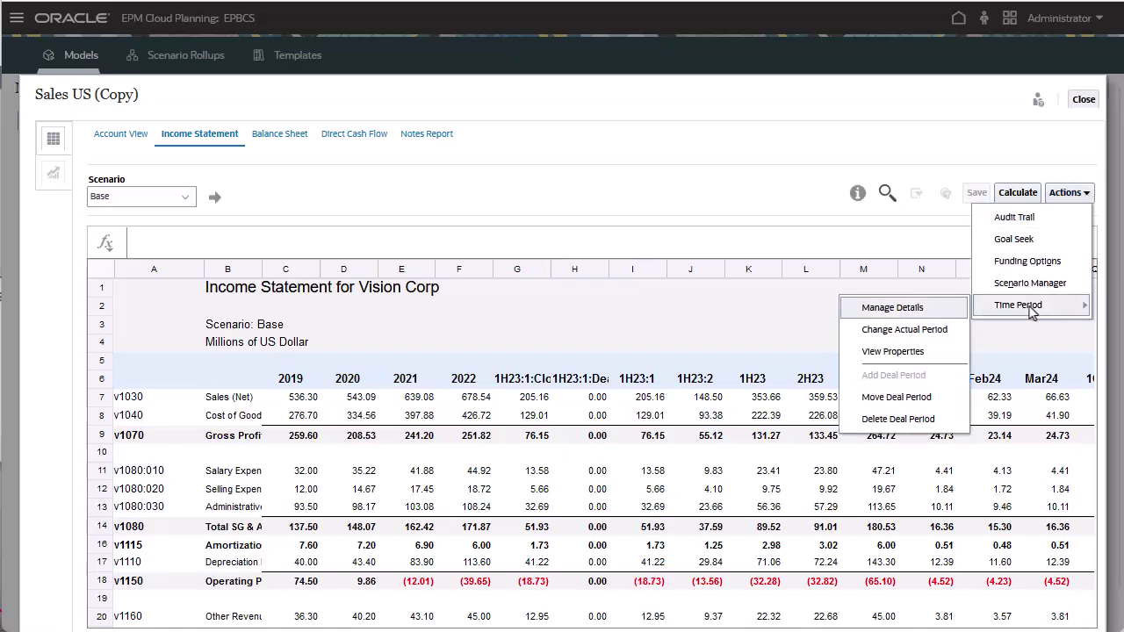
left_click(907, 310)
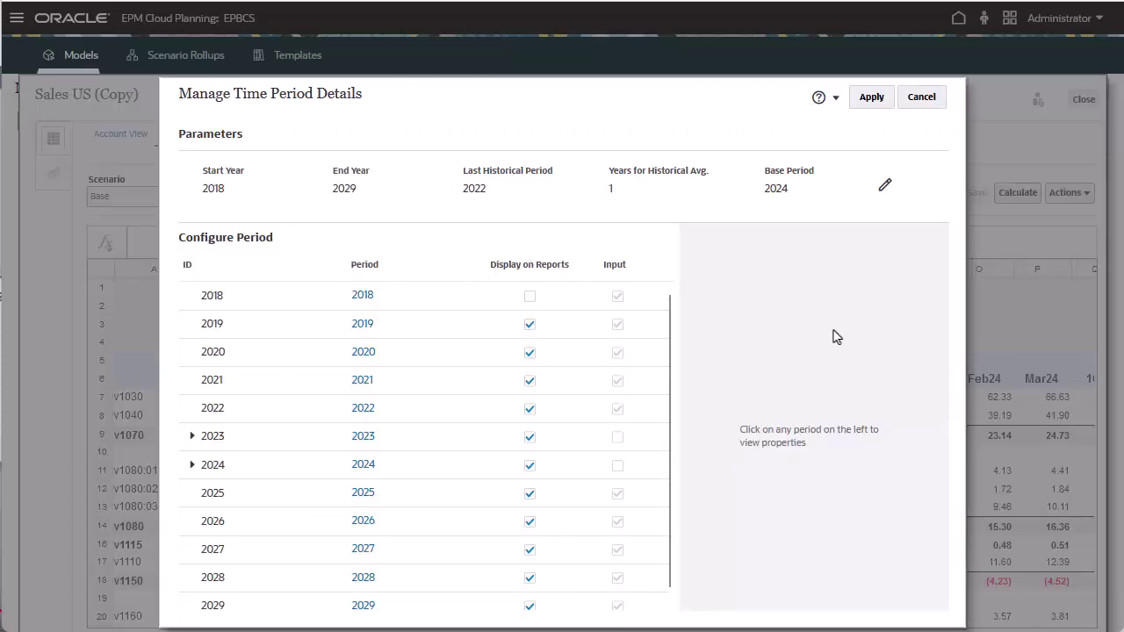
left_click(191, 437)
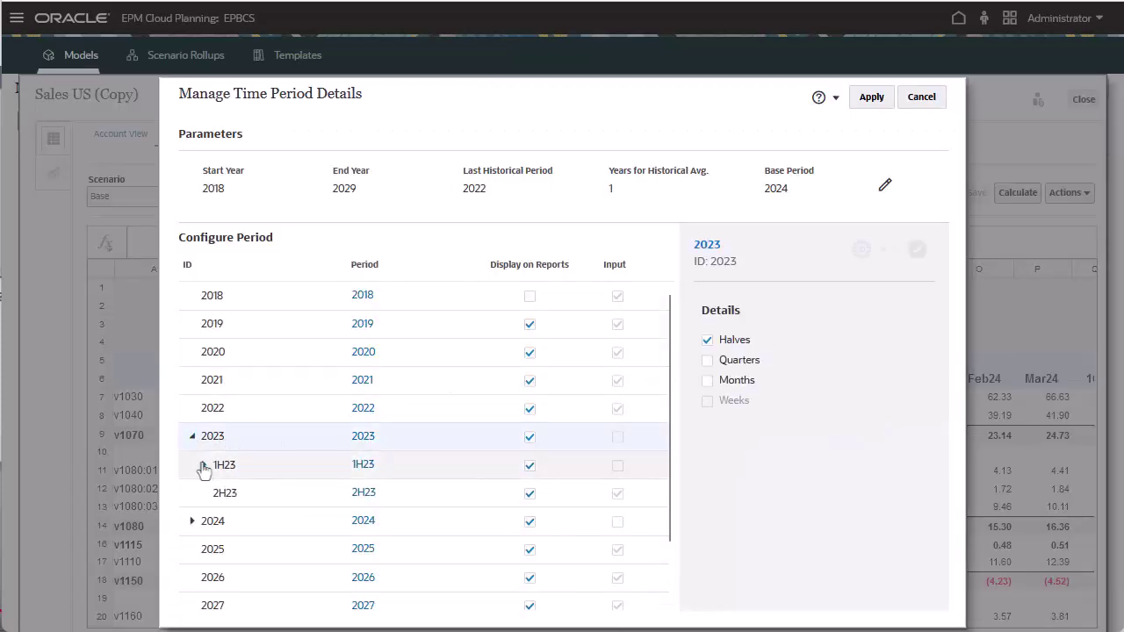
left_click(203, 466)
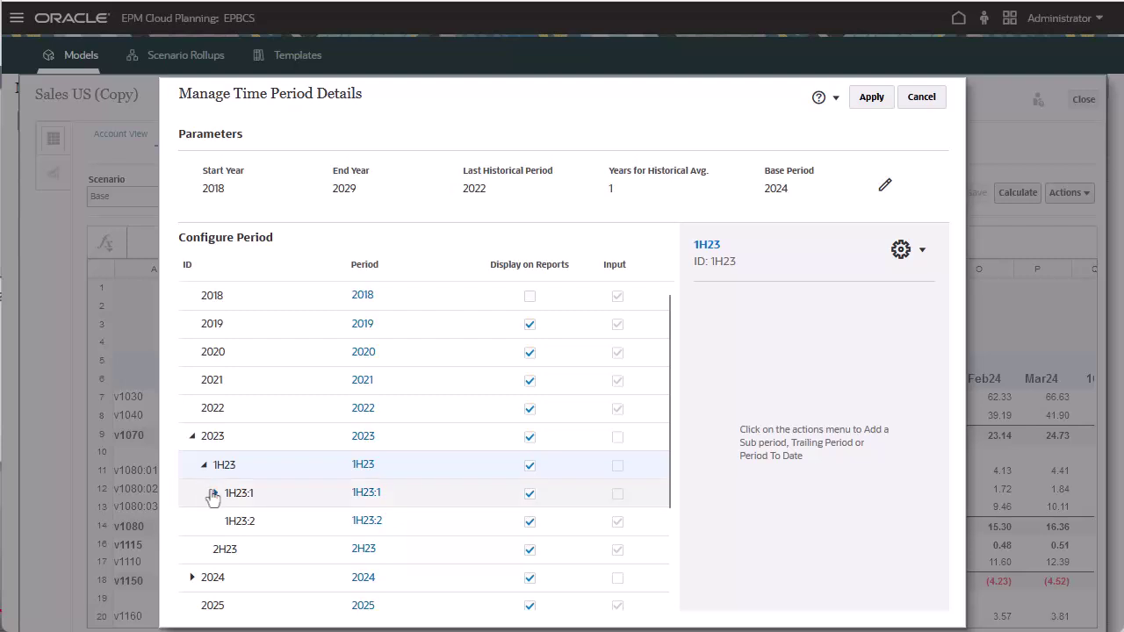
left_click(213, 494)
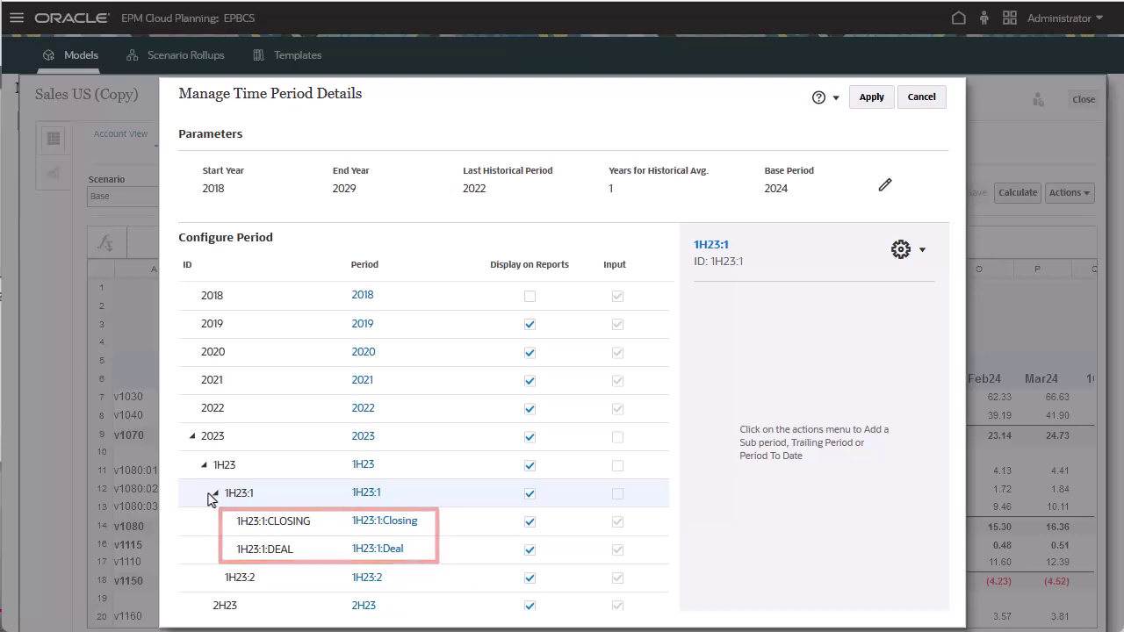
left_click(873, 101)
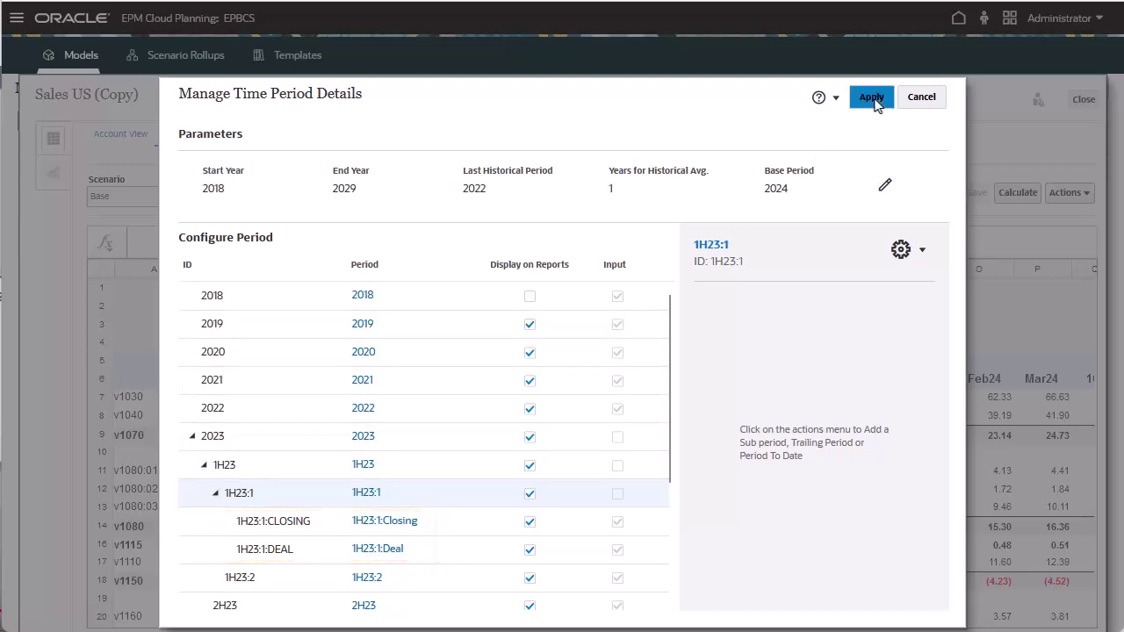
Split the 2022 period into months in the time period details
left_click(364, 416)
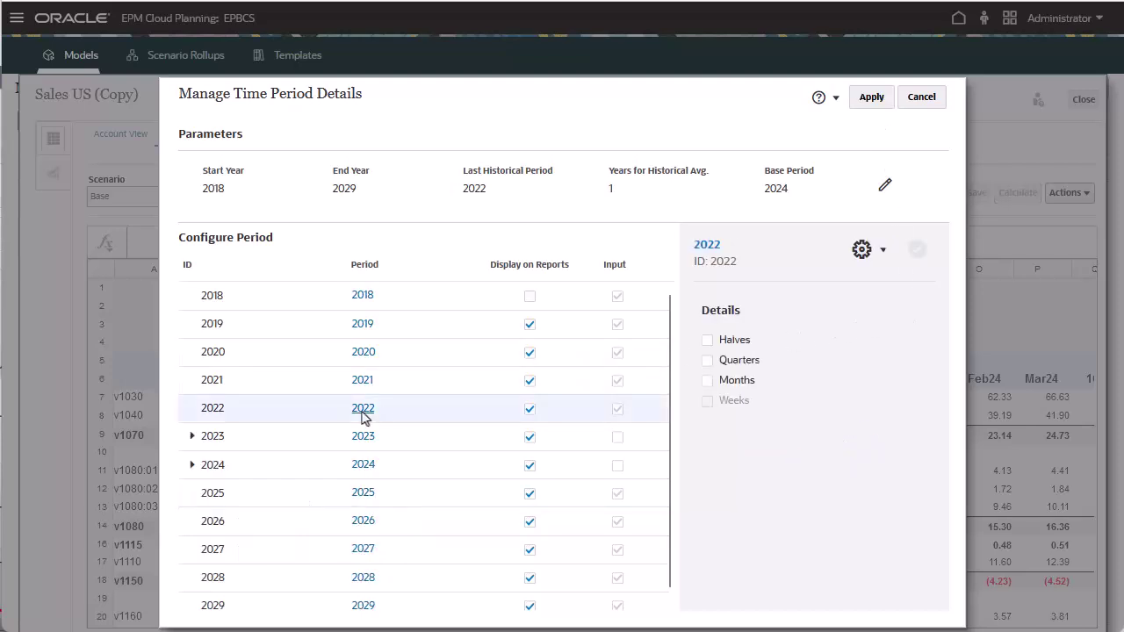
left_click(708, 383)
left_click(917, 250)
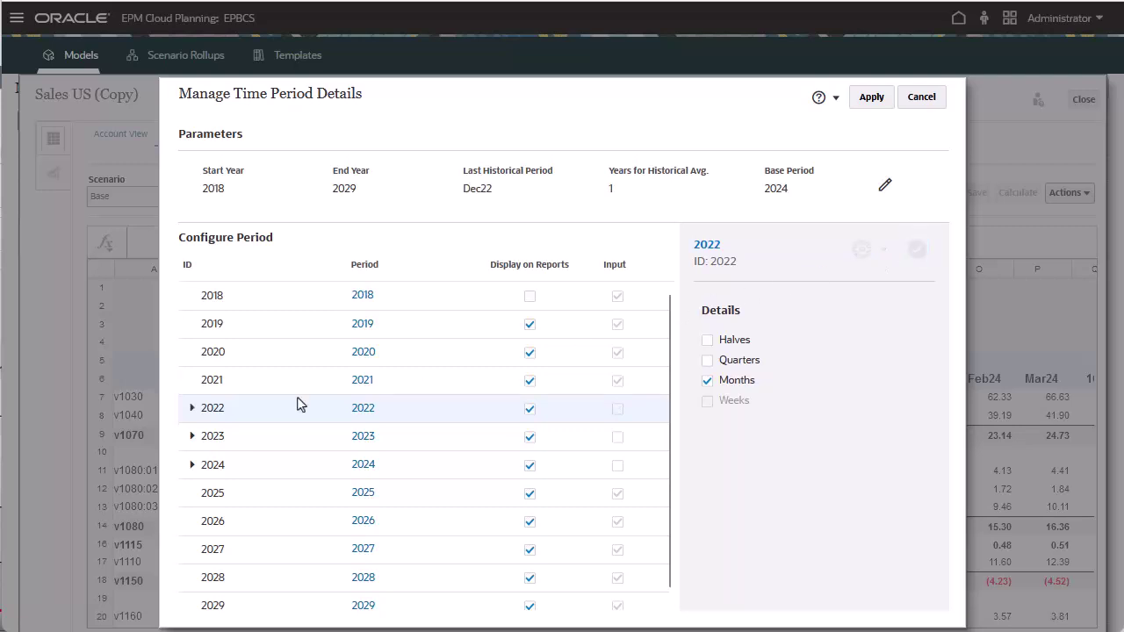
Add a trailing period of 6 months to Nov22 under 2022
left_click(191, 409)
scroll(660, 479, "down", 3)
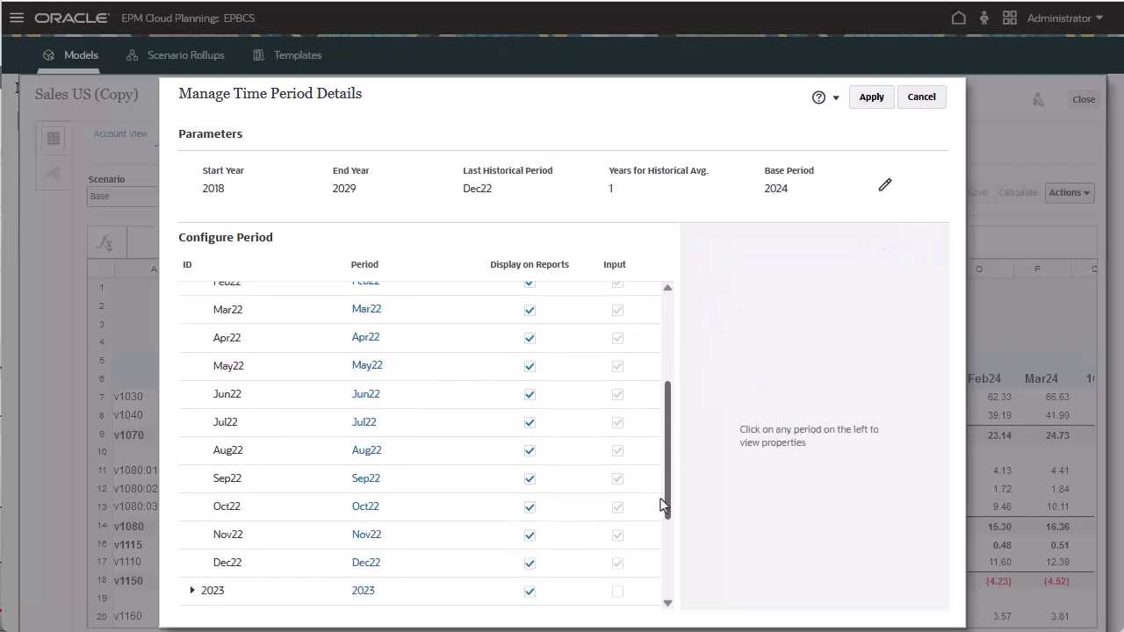
left_click(564, 524)
left_click(907, 255)
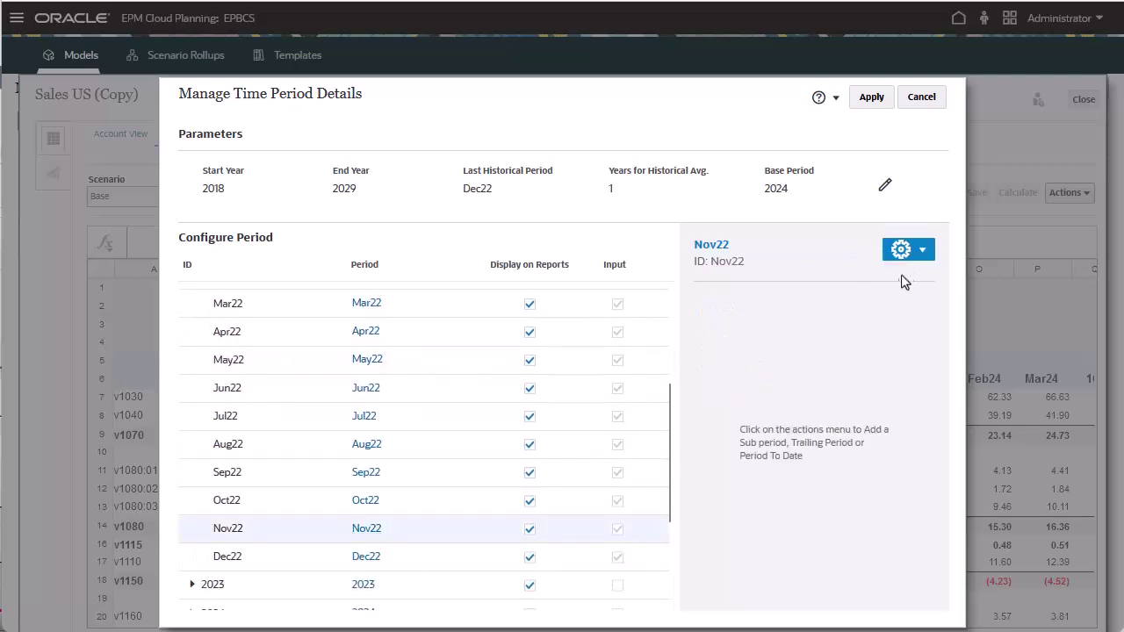
left_click(878, 300)
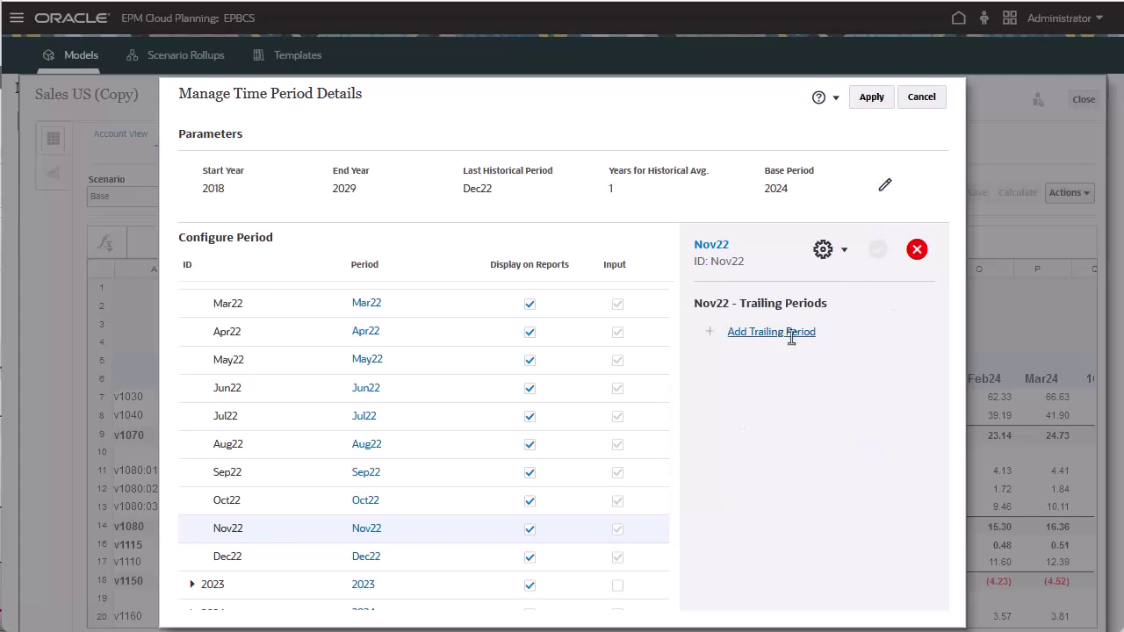
left_click(779, 331)
type("6 Months")
left_click(895, 331)
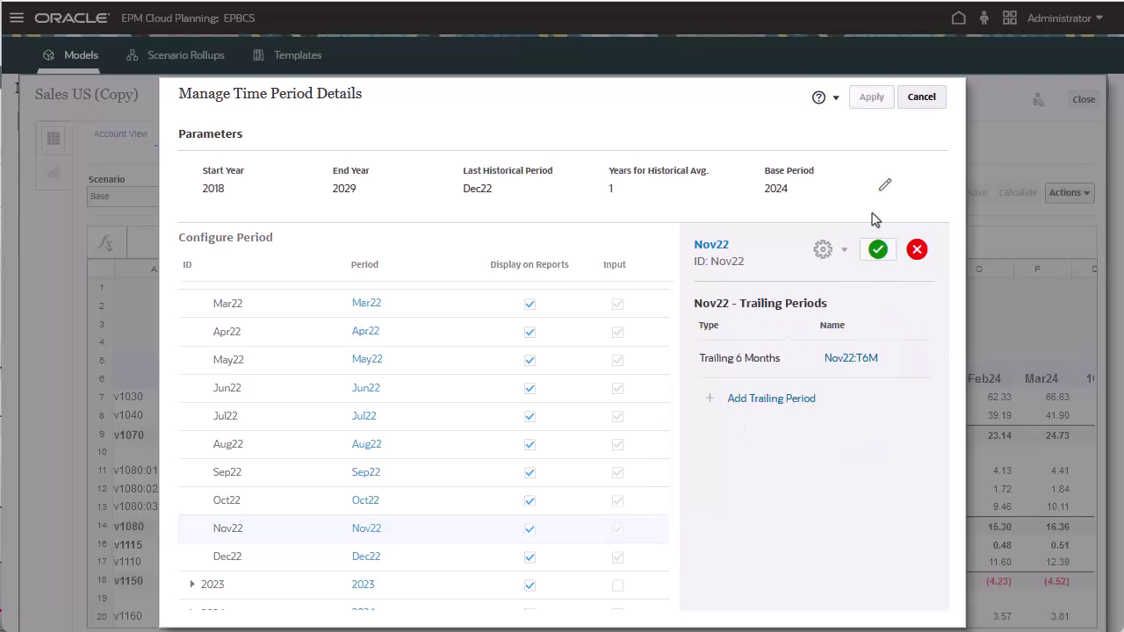
left_click(875, 249)
Apply the time period changes to the model and widen the Nov22:T6M column in the income statement
left_click(871, 97)
left_click(364, 336)
left_click(718, 261)
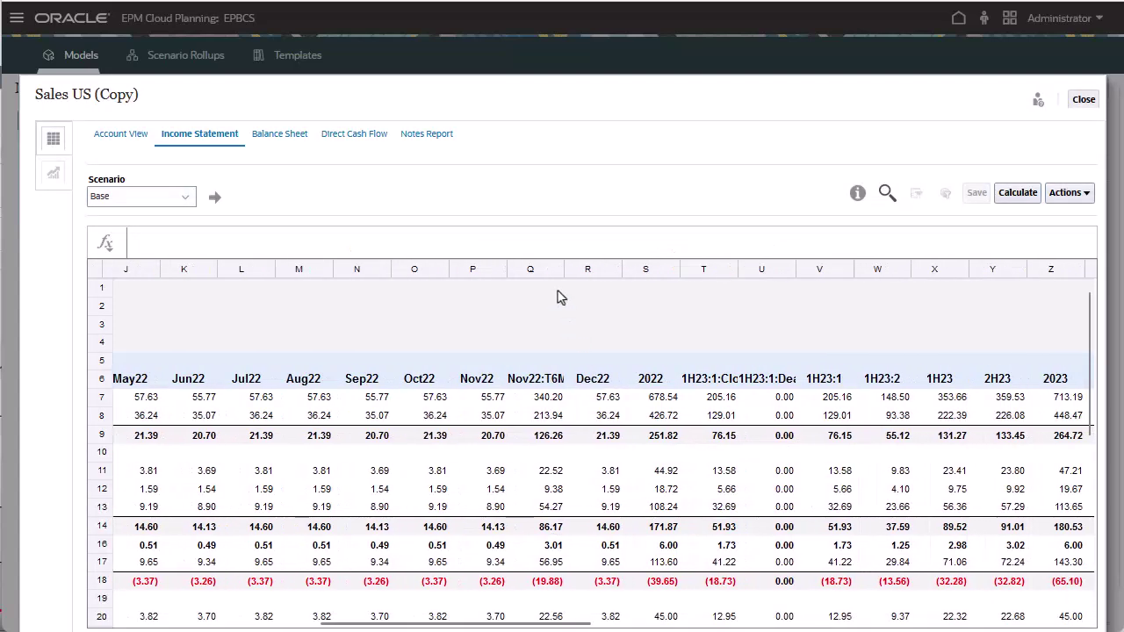
left_click_drag(564, 269, 598, 271)
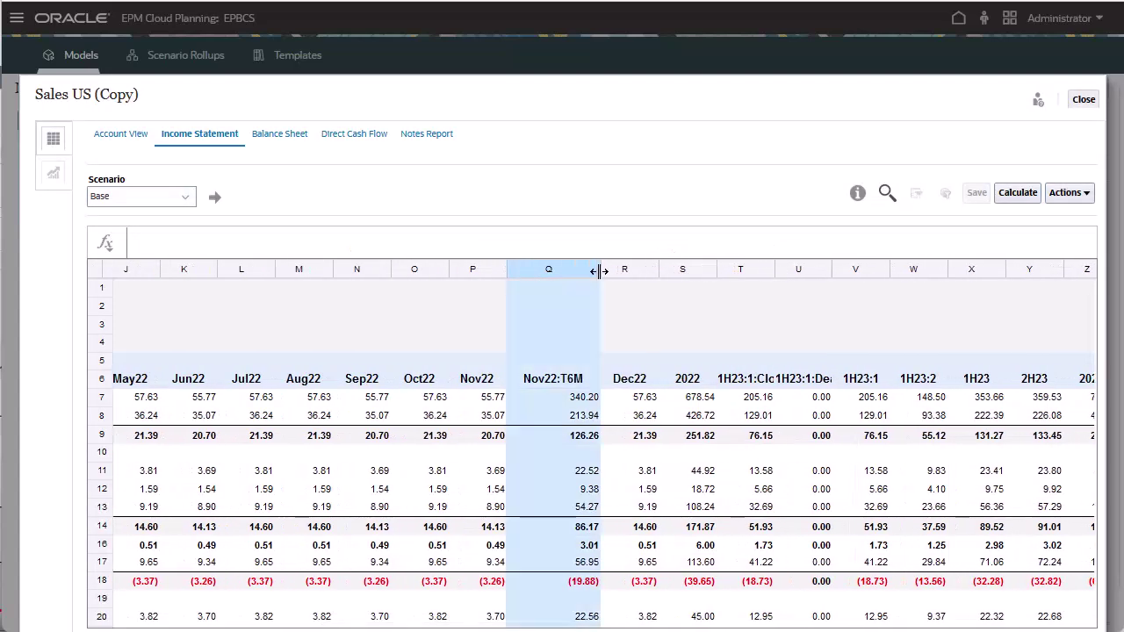
Add a Year to Date period to Jan22 under 2022 in the time period details
left_click(1071, 193)
mouse_move(1018, 305)
left_click(887, 307)
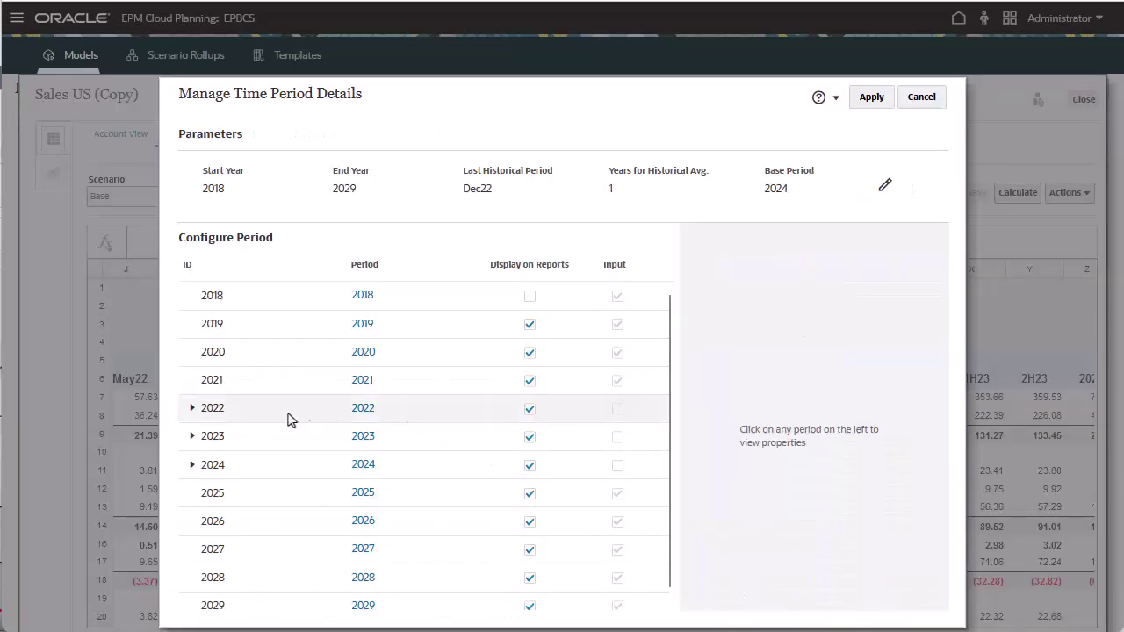
left_click(192, 409)
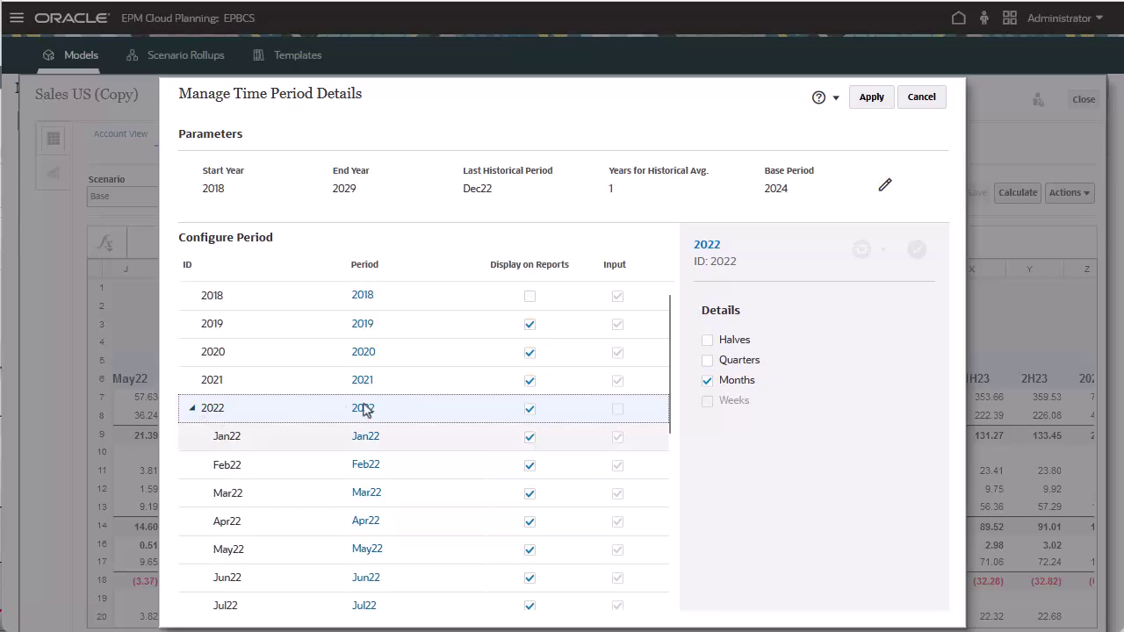
left_click(351, 434)
left_click(923, 251)
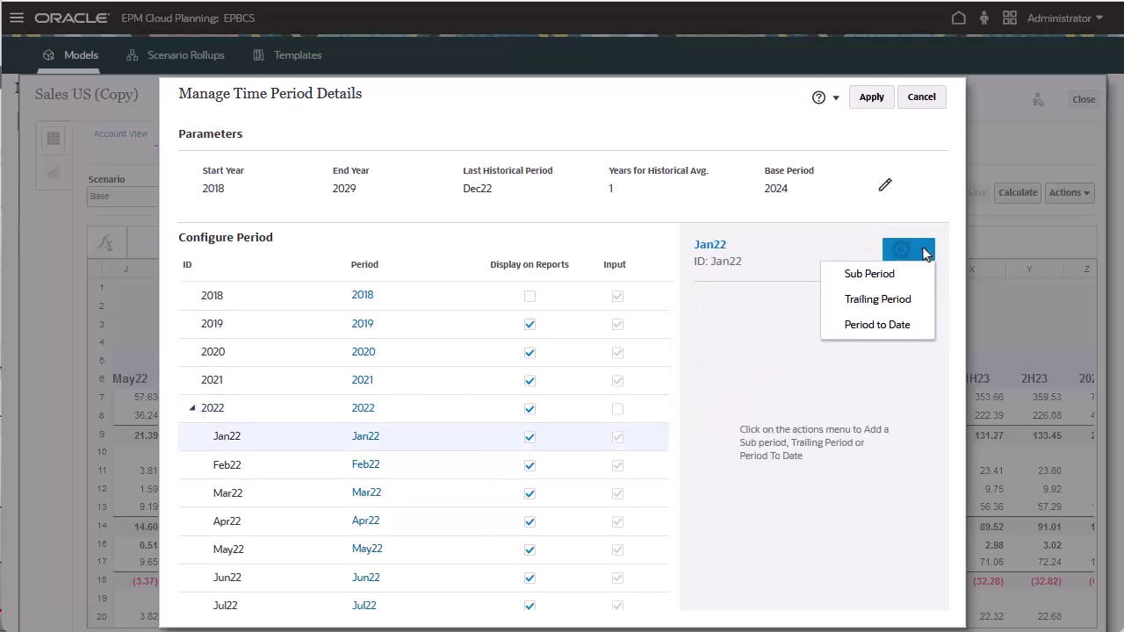
left_click(877, 325)
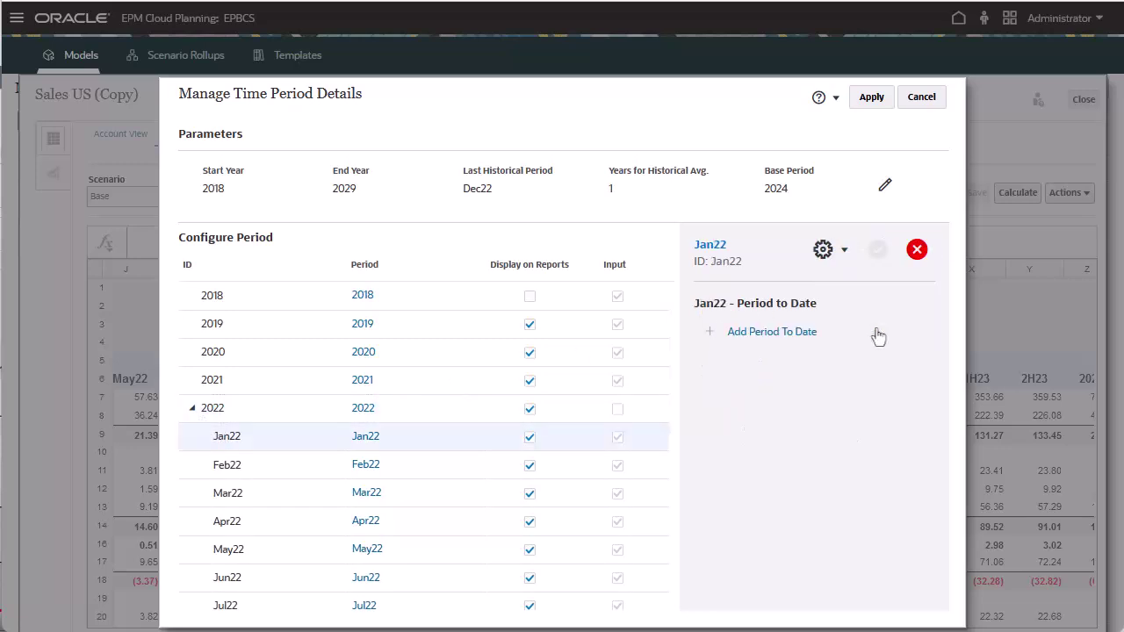
left_click(785, 331)
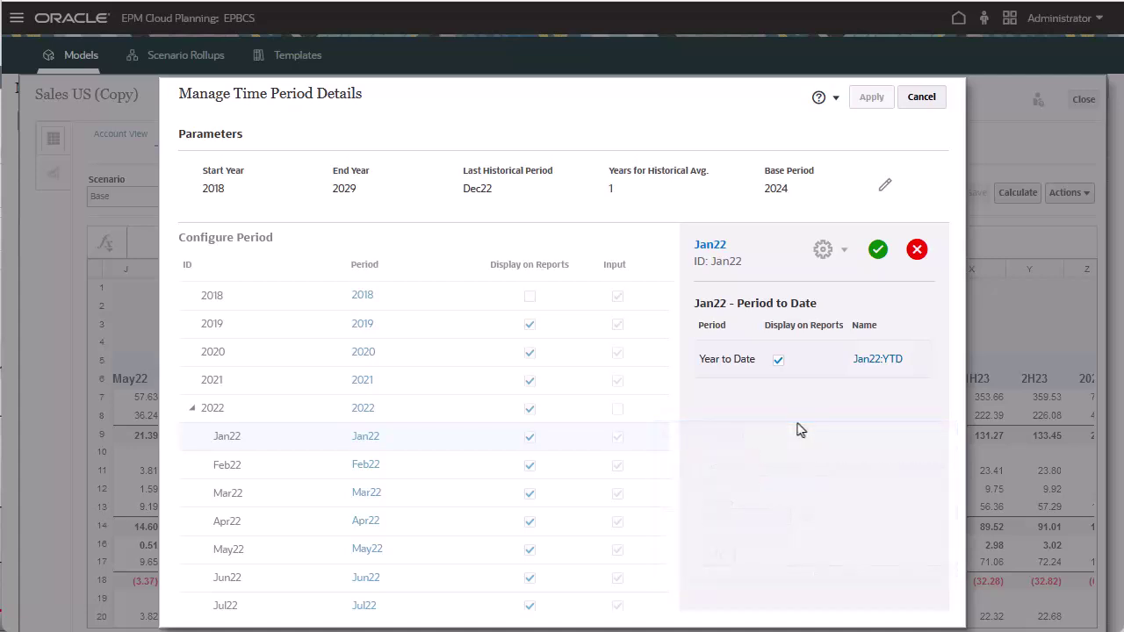
left_click(917, 257)
Remove the months detail from the 2022 period
left_click(366, 415)
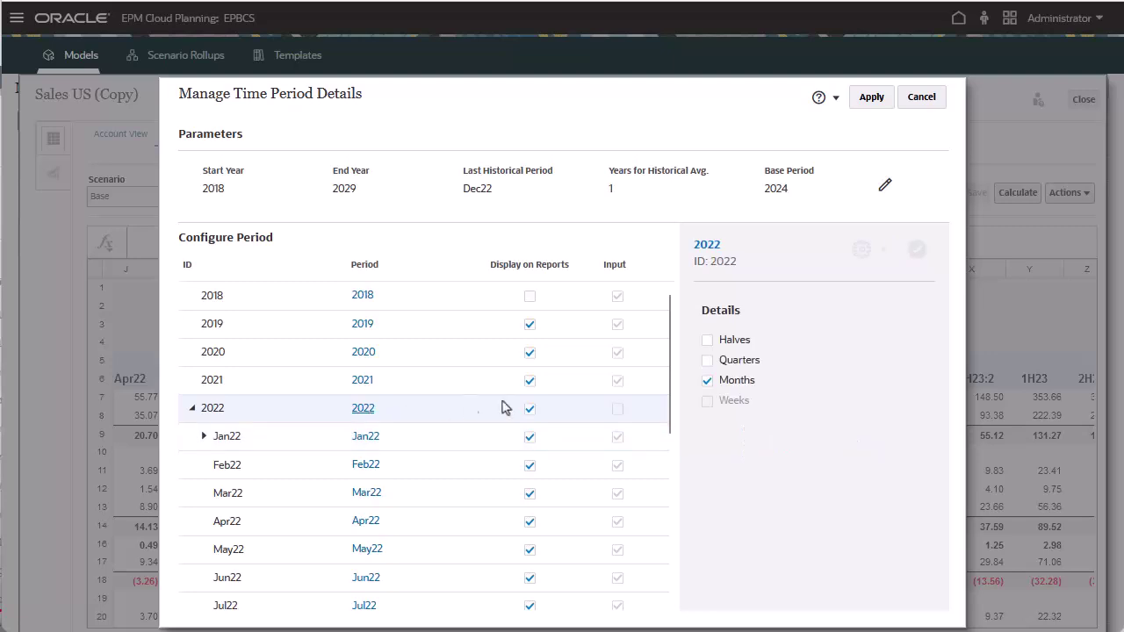
left_click(707, 382)
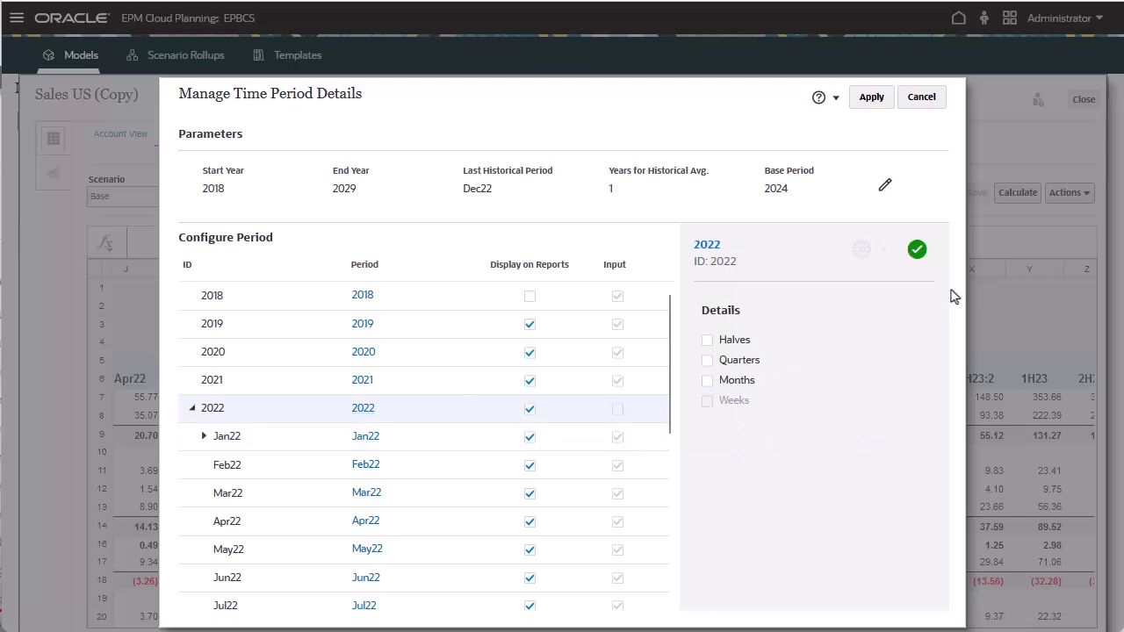
left_click(916, 252)
left_click(653, 387)
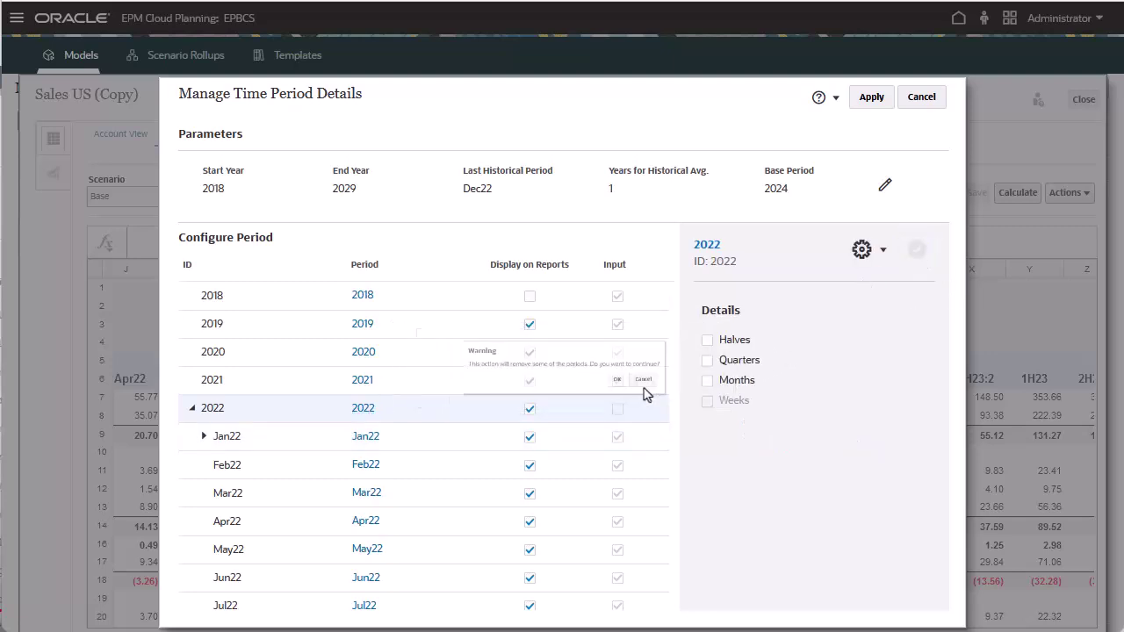
Remove the halves detail from the 2023 period and apply the time period changes to the model
left_click(193, 437)
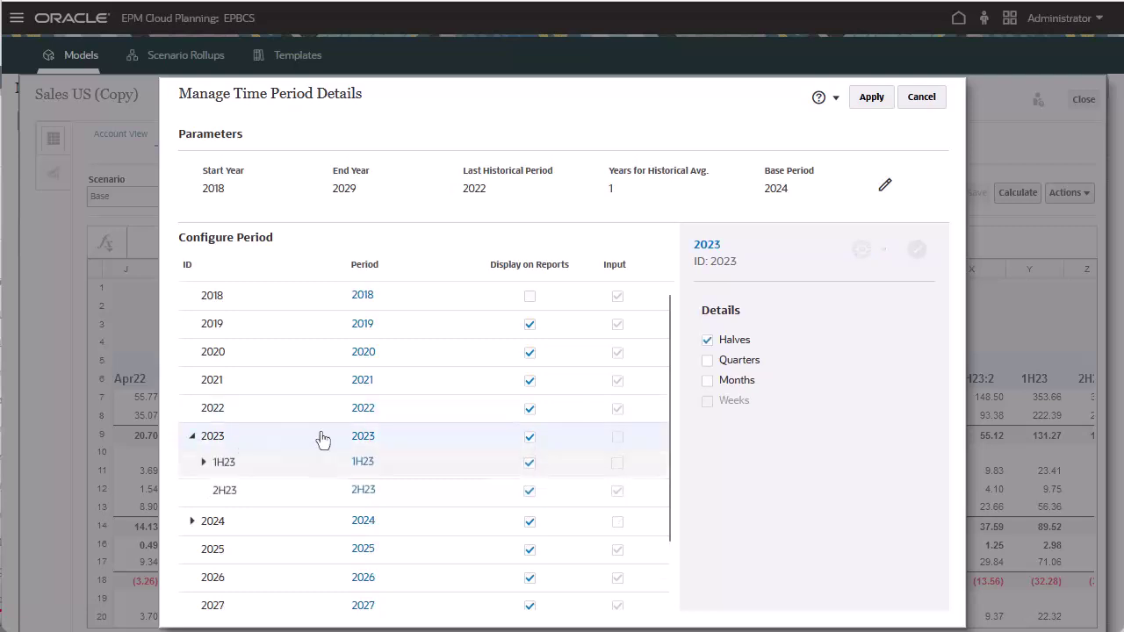
left_click(708, 340)
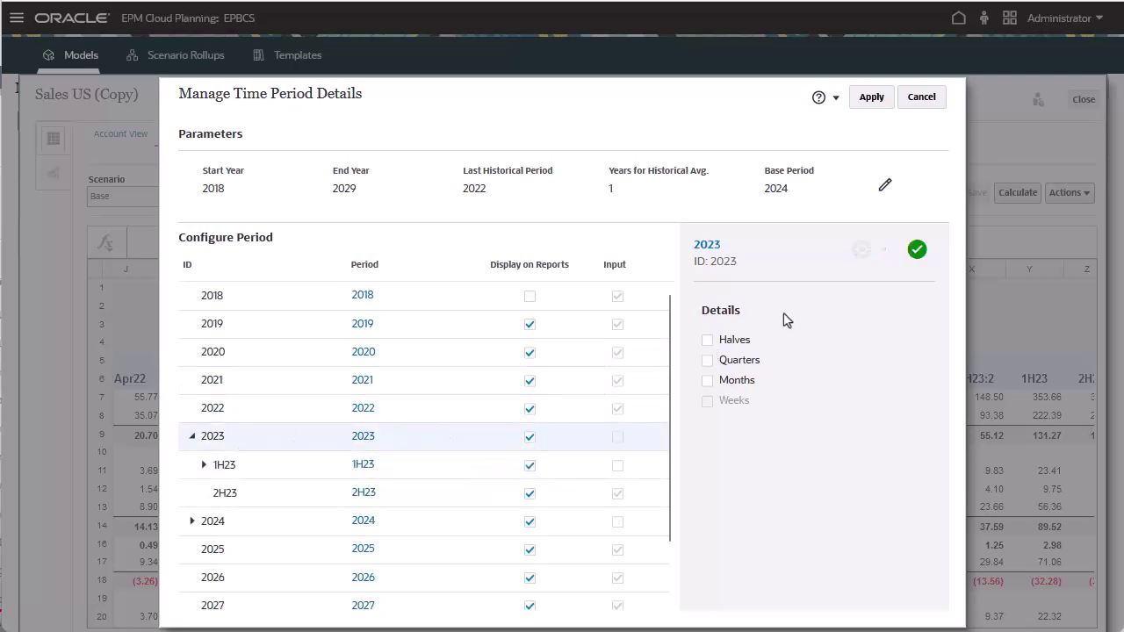
left_click(915, 250)
left_click(653, 387)
left_click(871, 98)
left_click(362, 337)
left_click(716, 261)
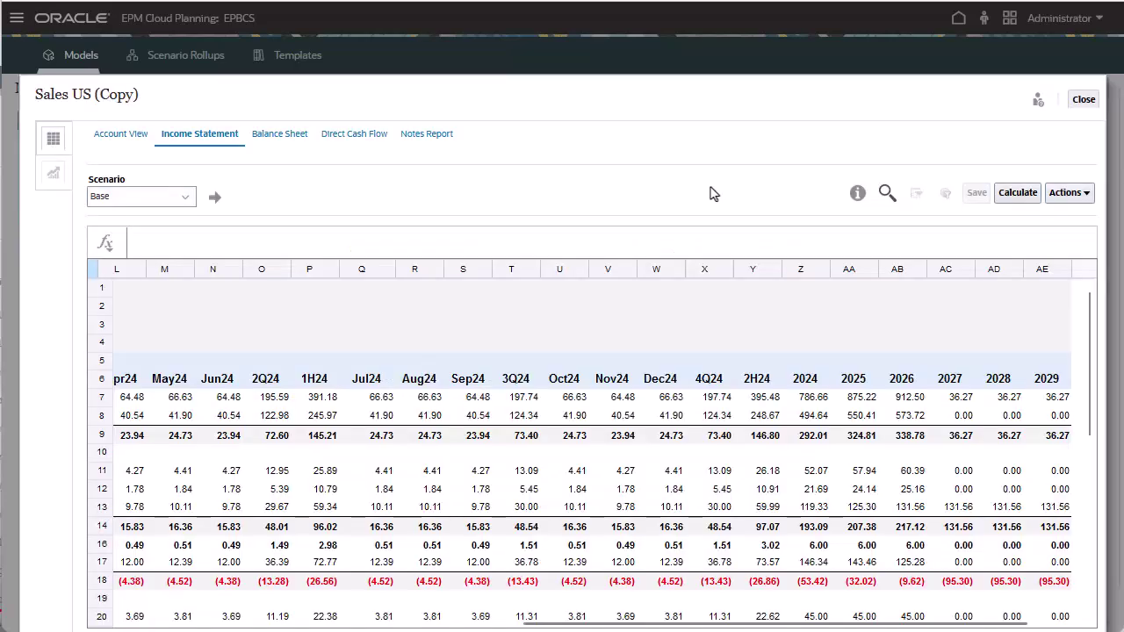